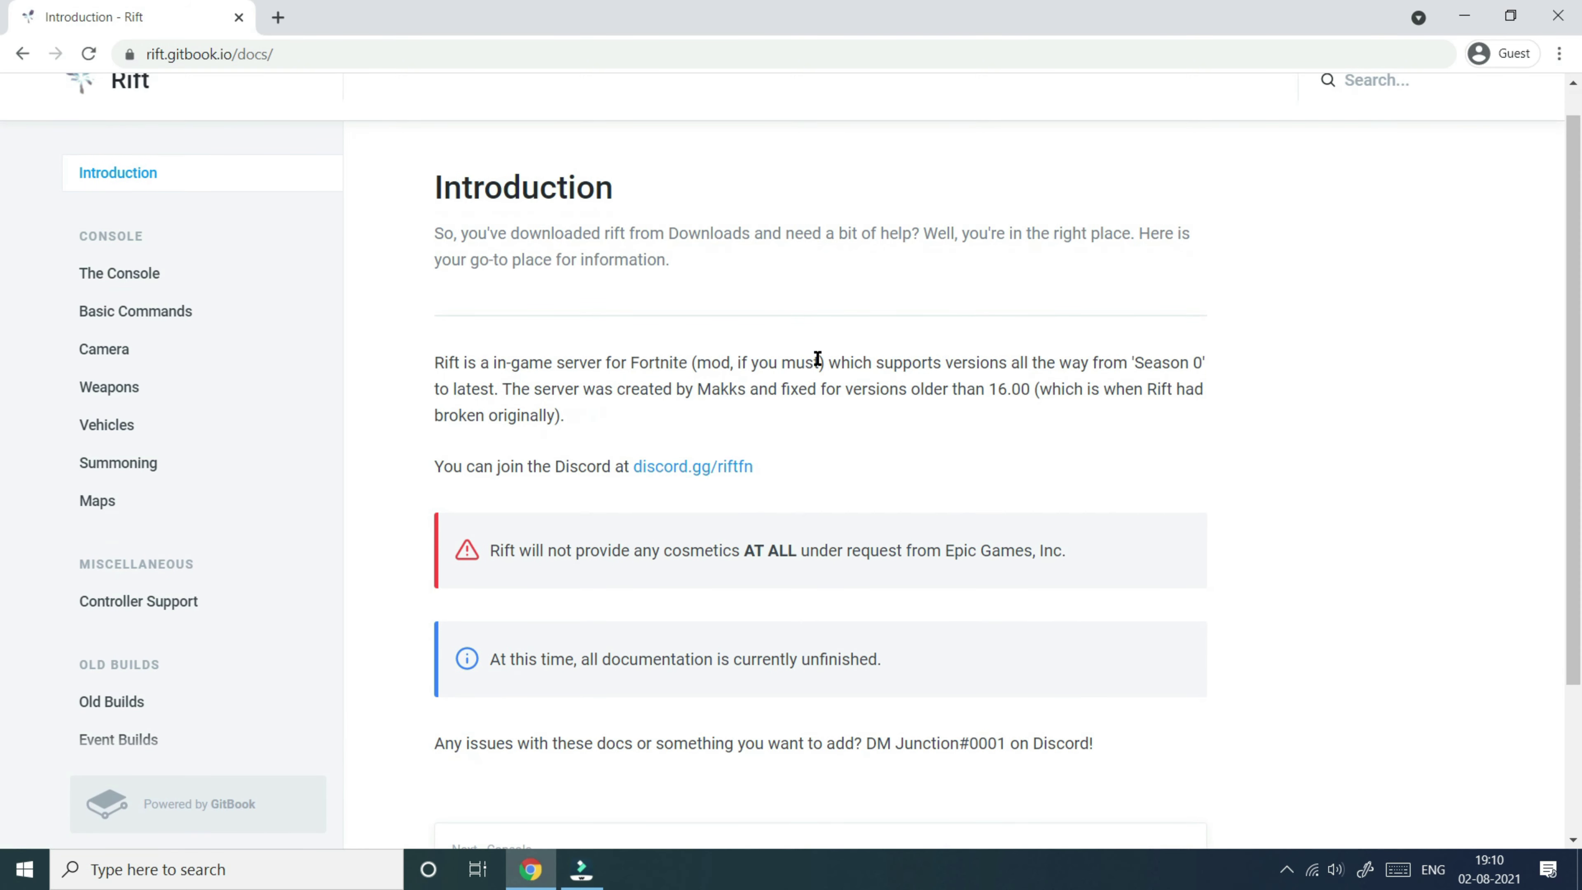
Step: Read through the Rift docs and check Rift.zip's available actions on the desktop
scroll(586, 326, up, 1)
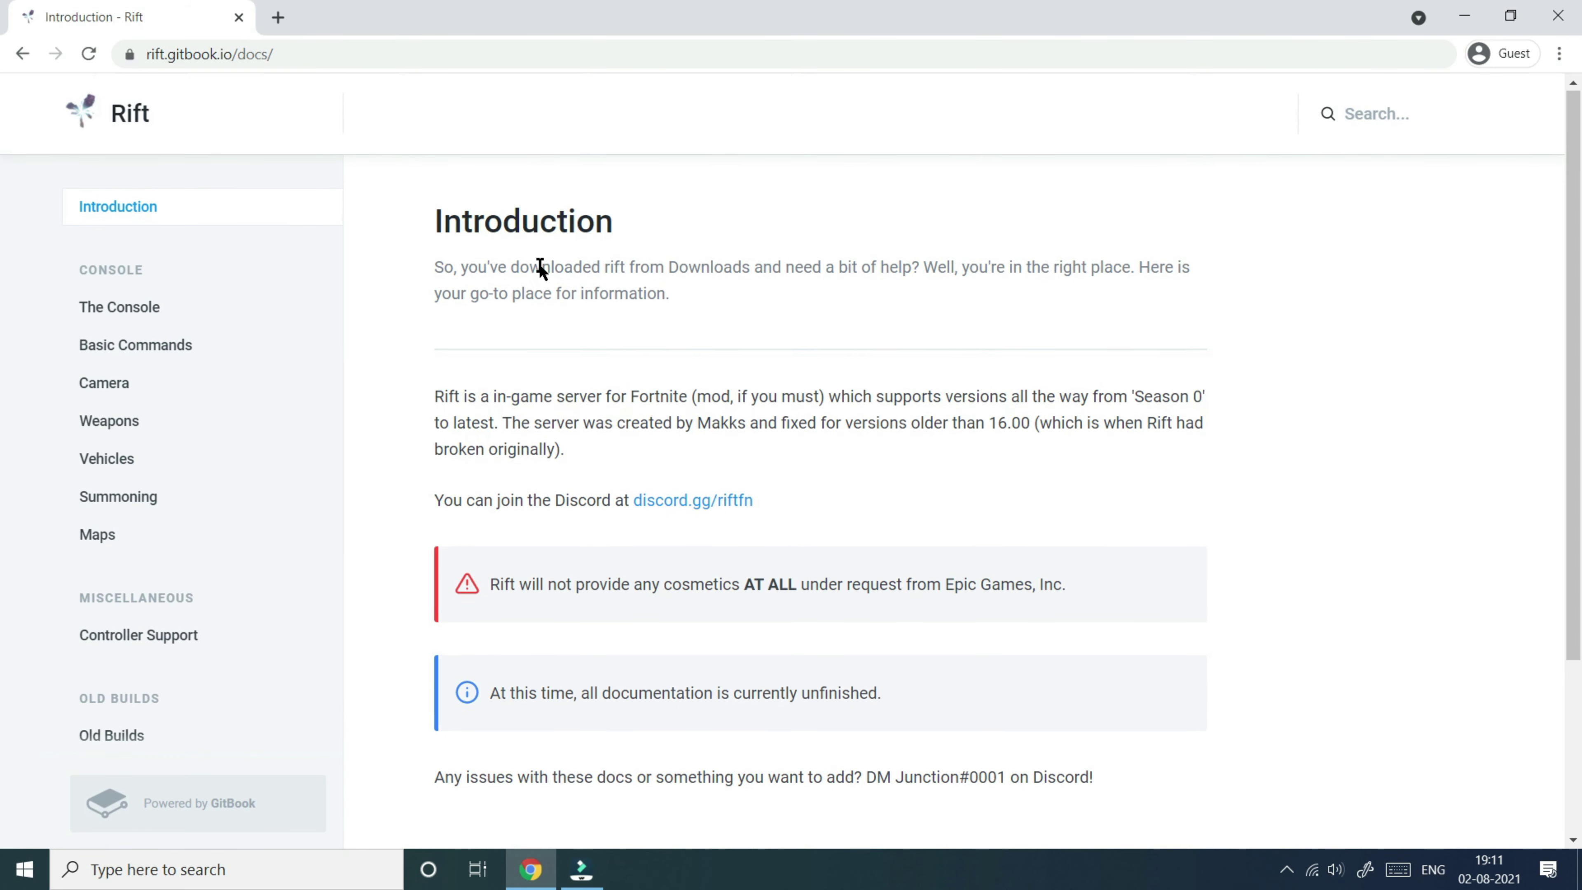
scroll(545, 285, down, 3)
scroll(551, 296, up, 3)
scroll(237, 490, down, 5)
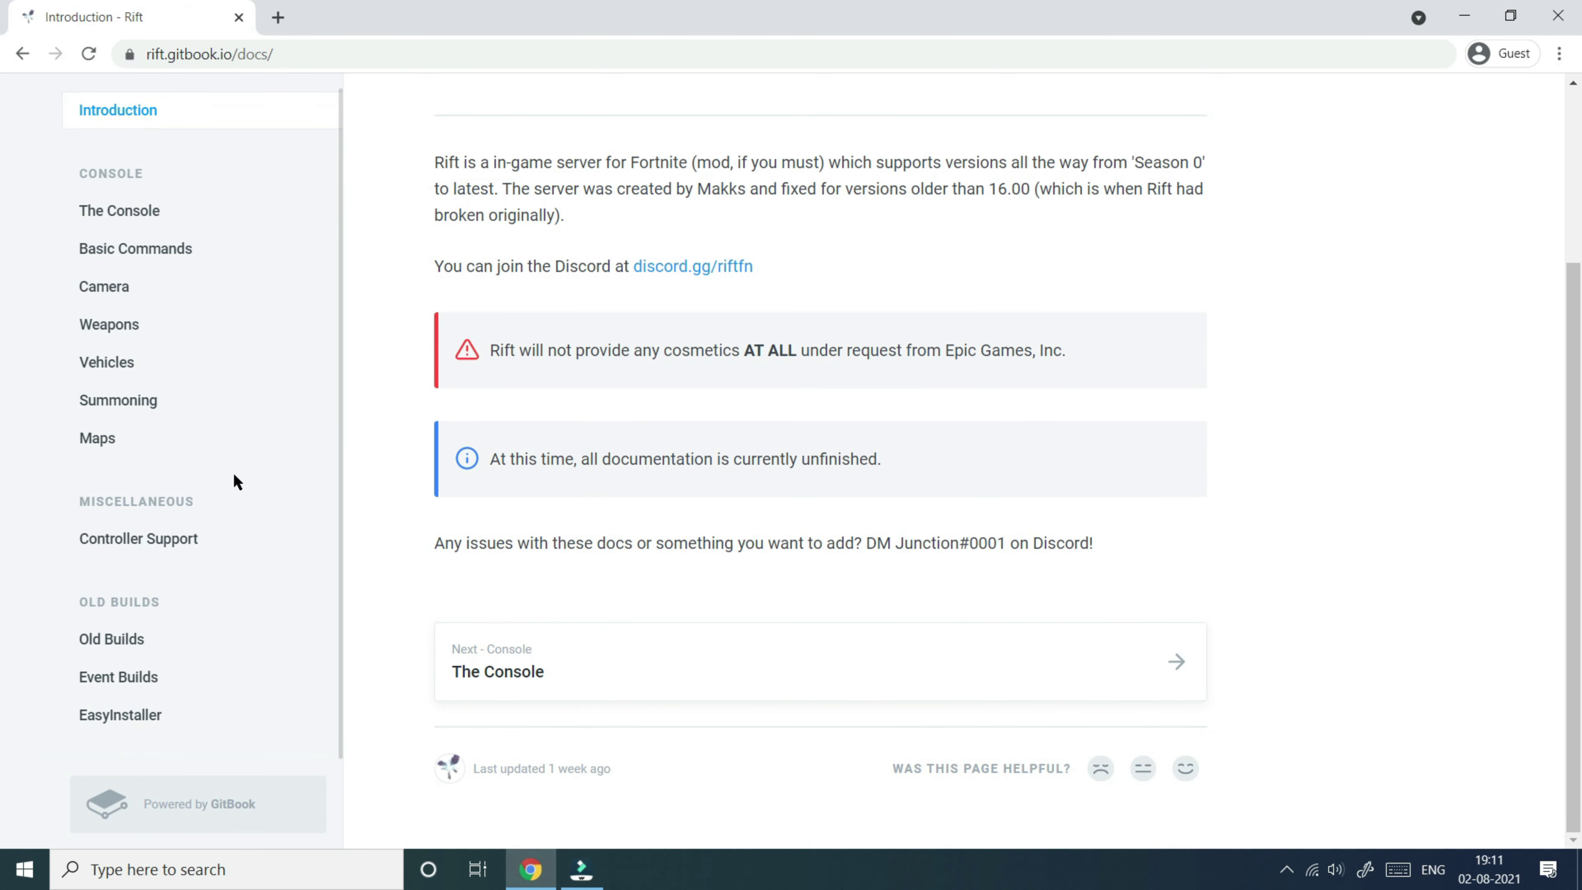
scroll(234, 474, up, 1)
scroll(455, 473, up, 3)
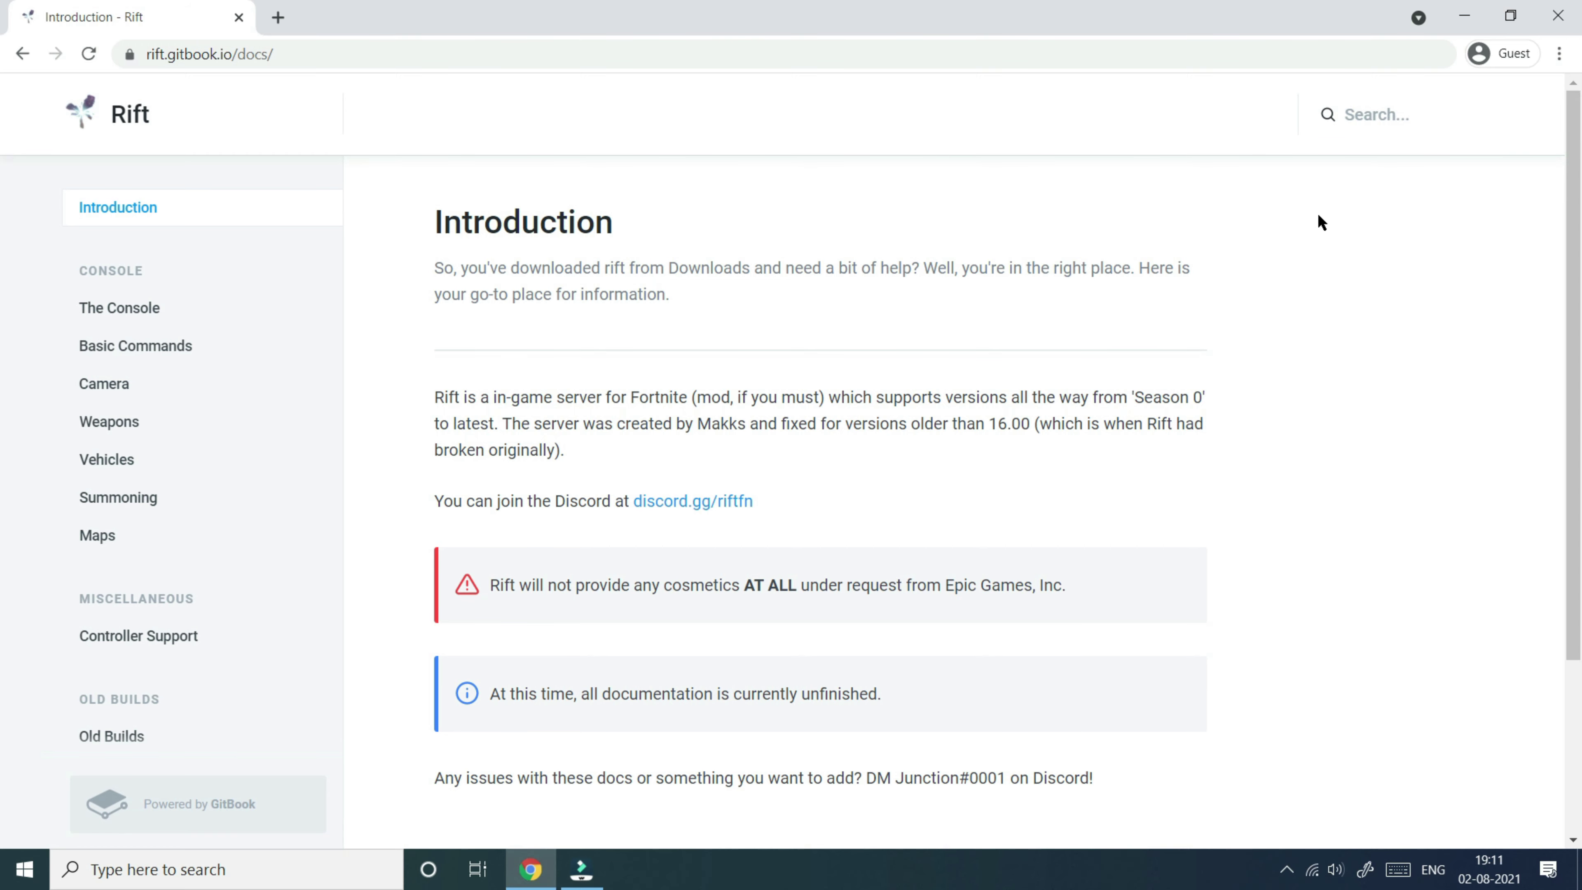
click(1462, 8)
drag(941, 326, 70, 358)
click(129, 378)
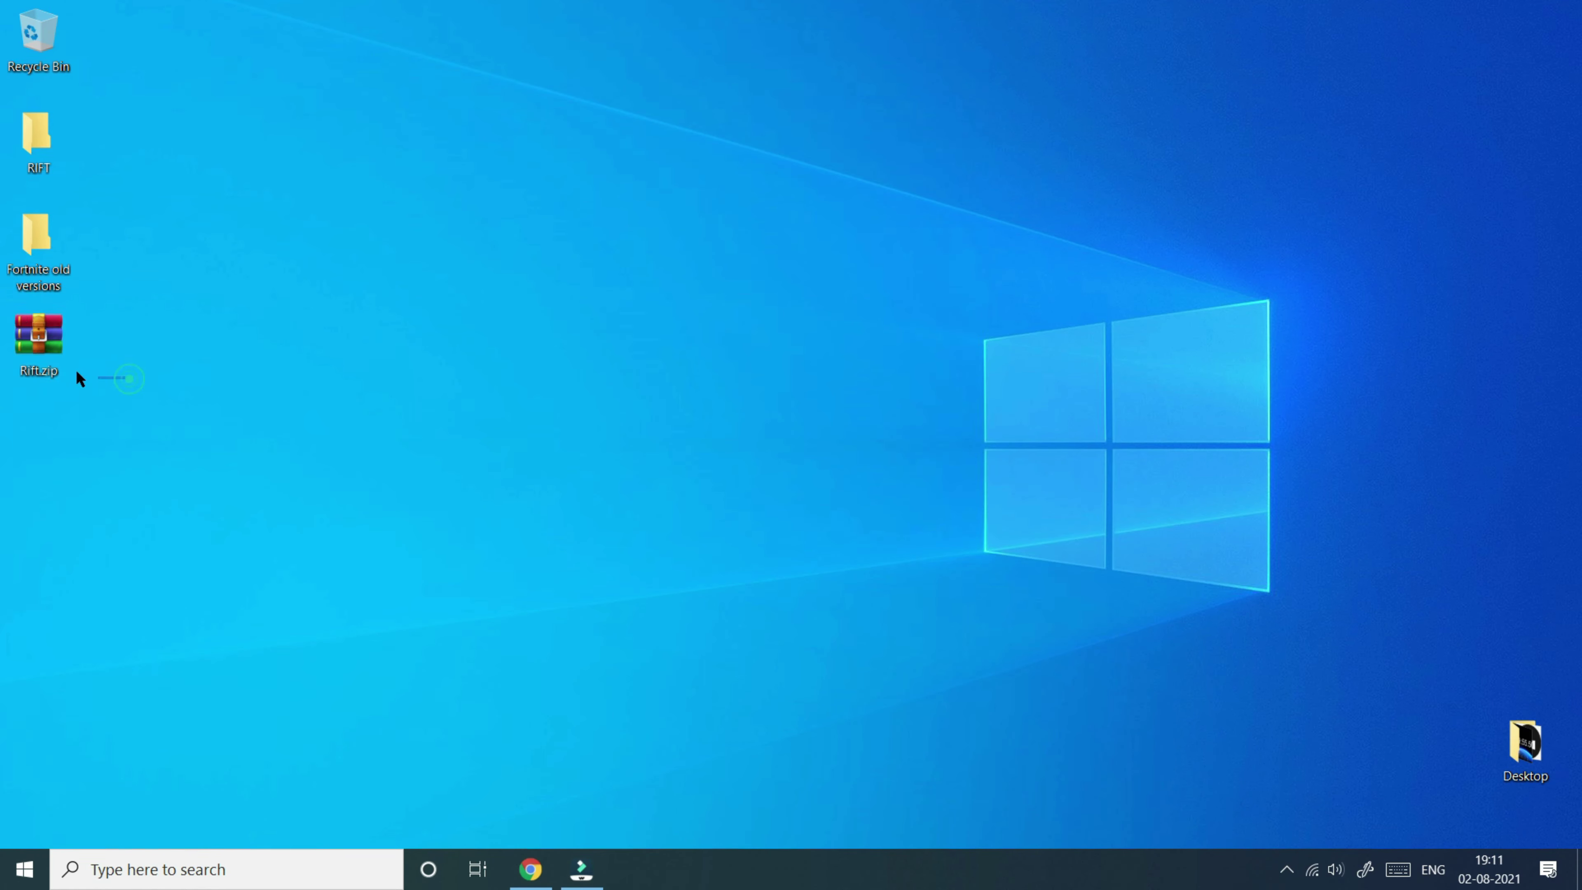
right_click(54, 361)
click(138, 337)
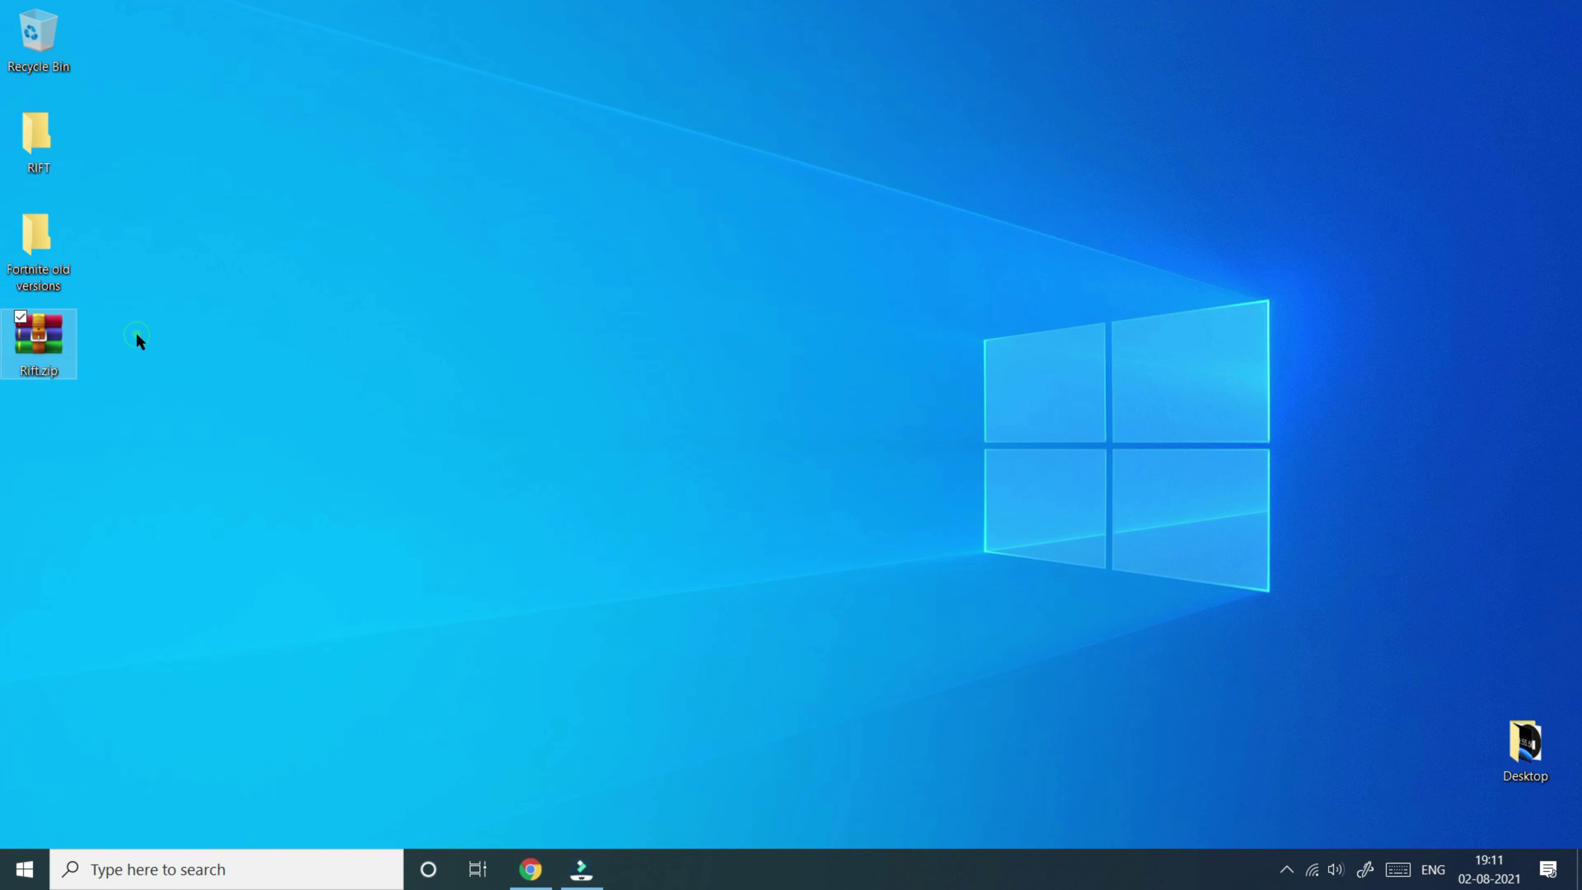
click(529, 869)
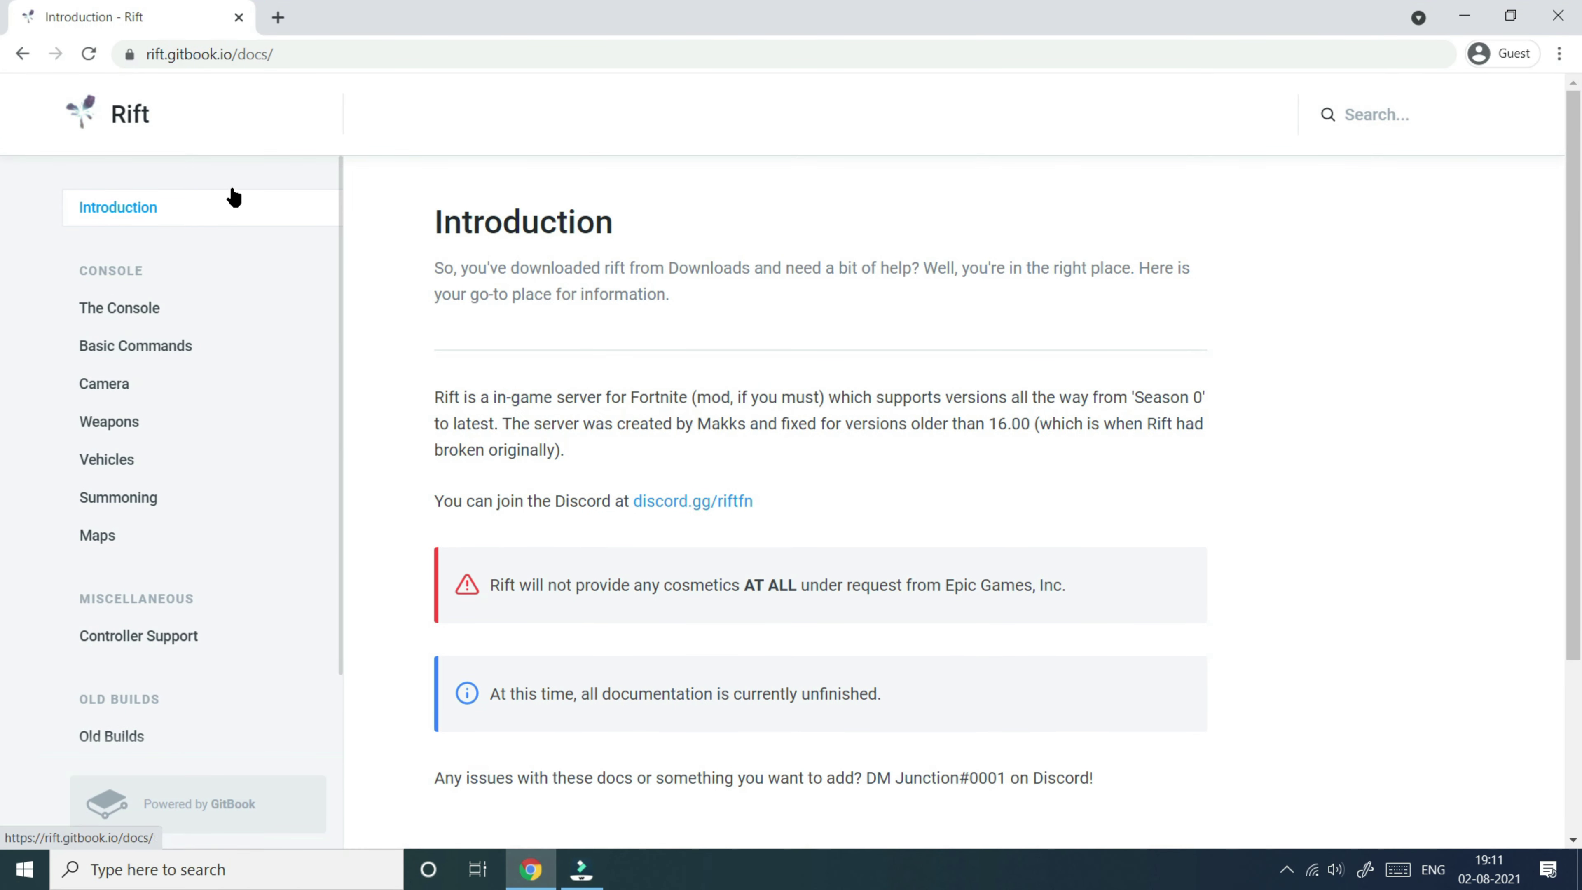
Step: Search 'winrar', go to win-rar.com's download page and download winrar-x64-602.exe
key(ctrl+t)
text(winrar)
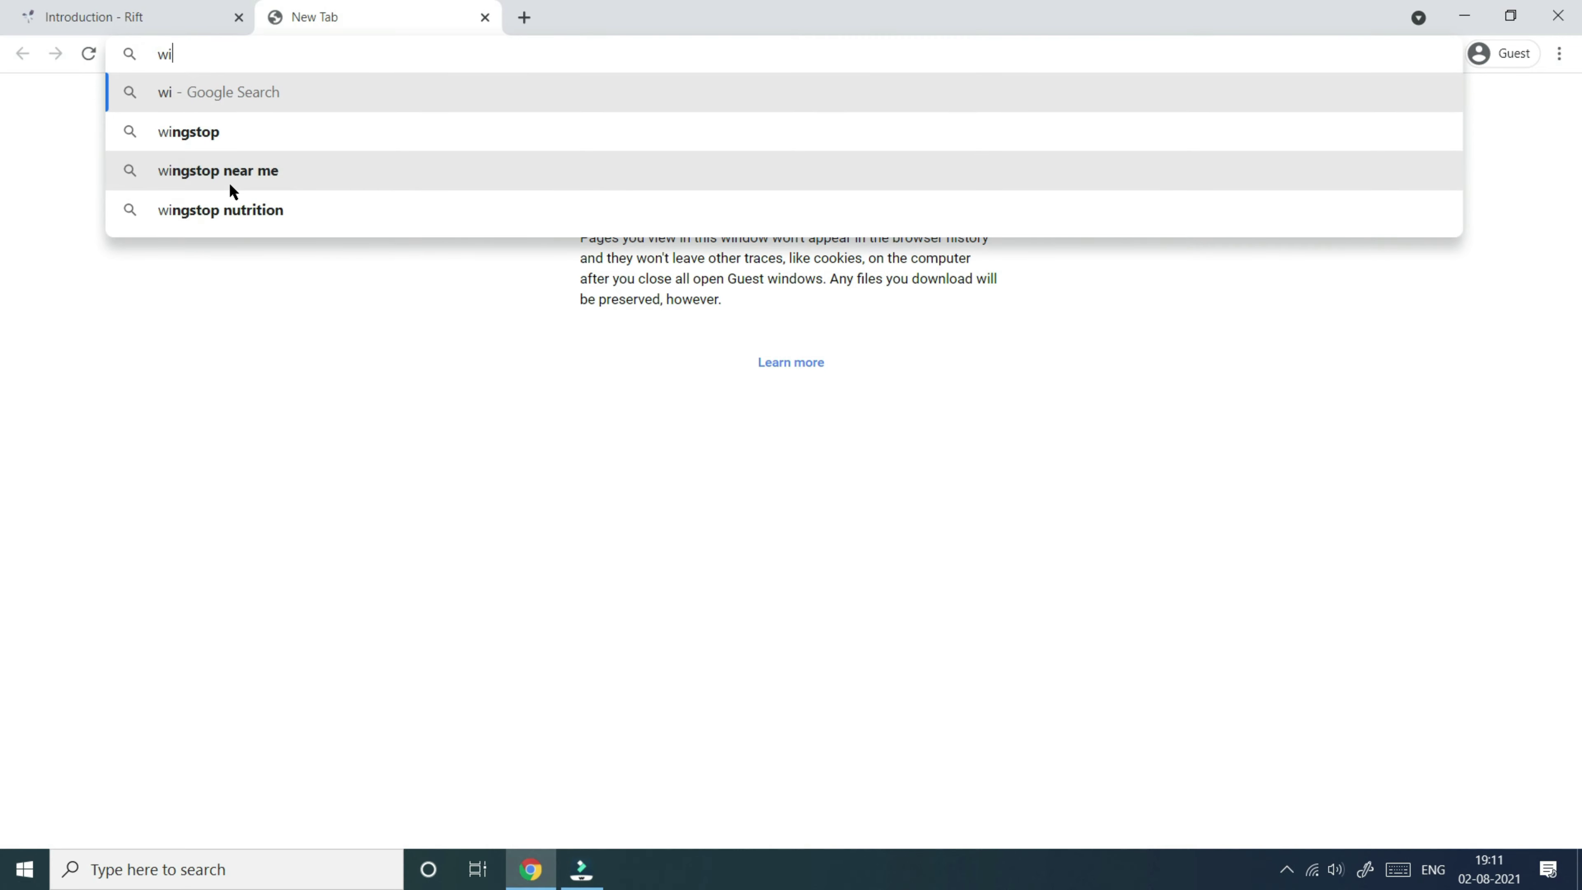
key(Return)
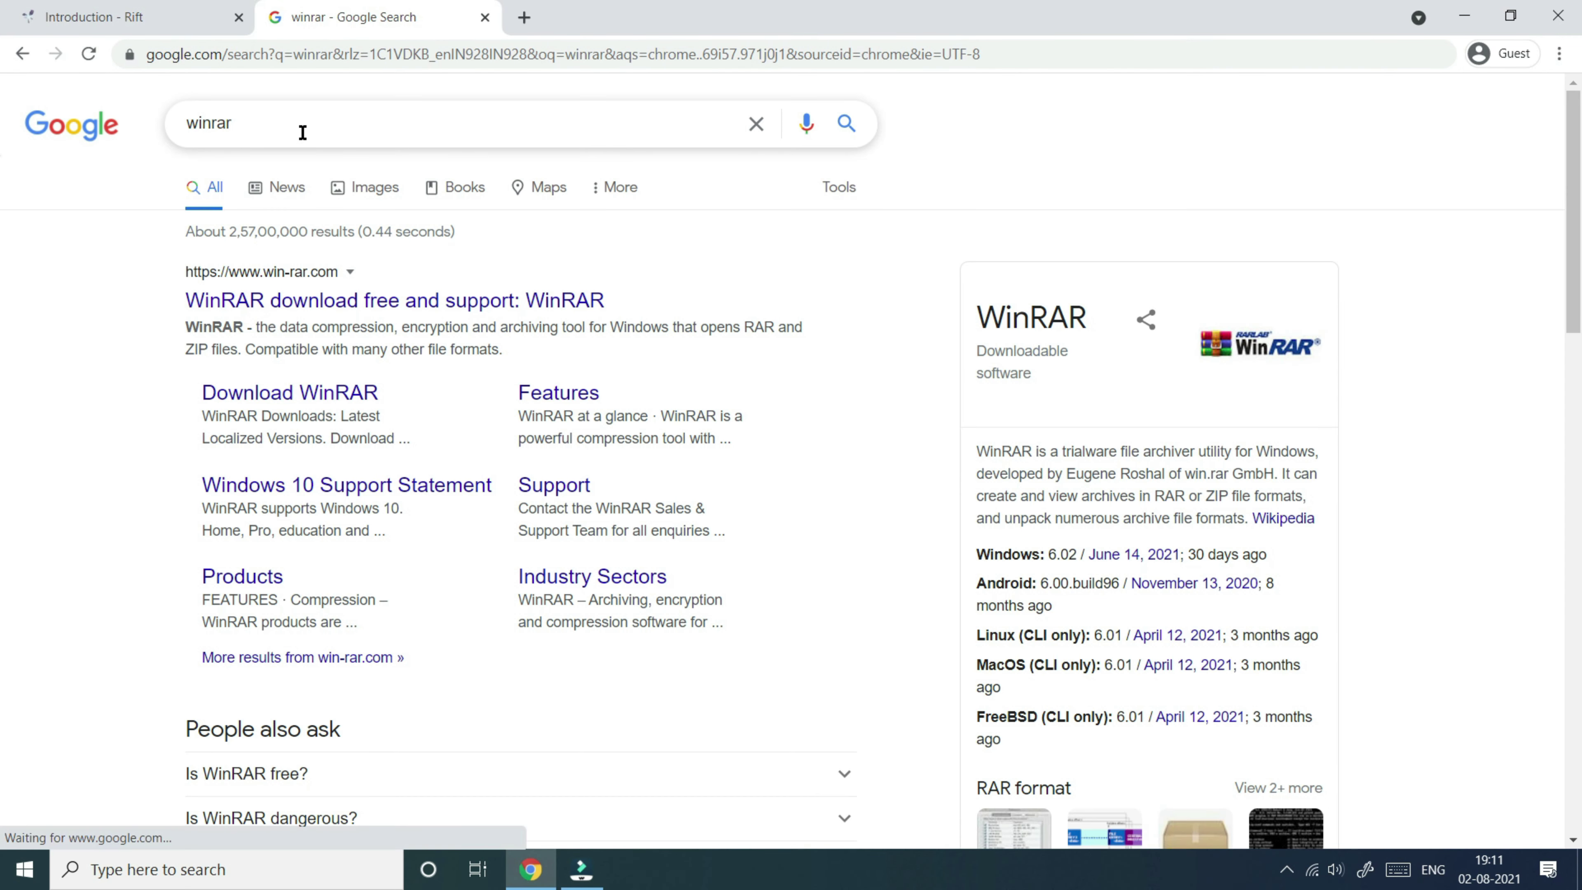
click(282, 305)
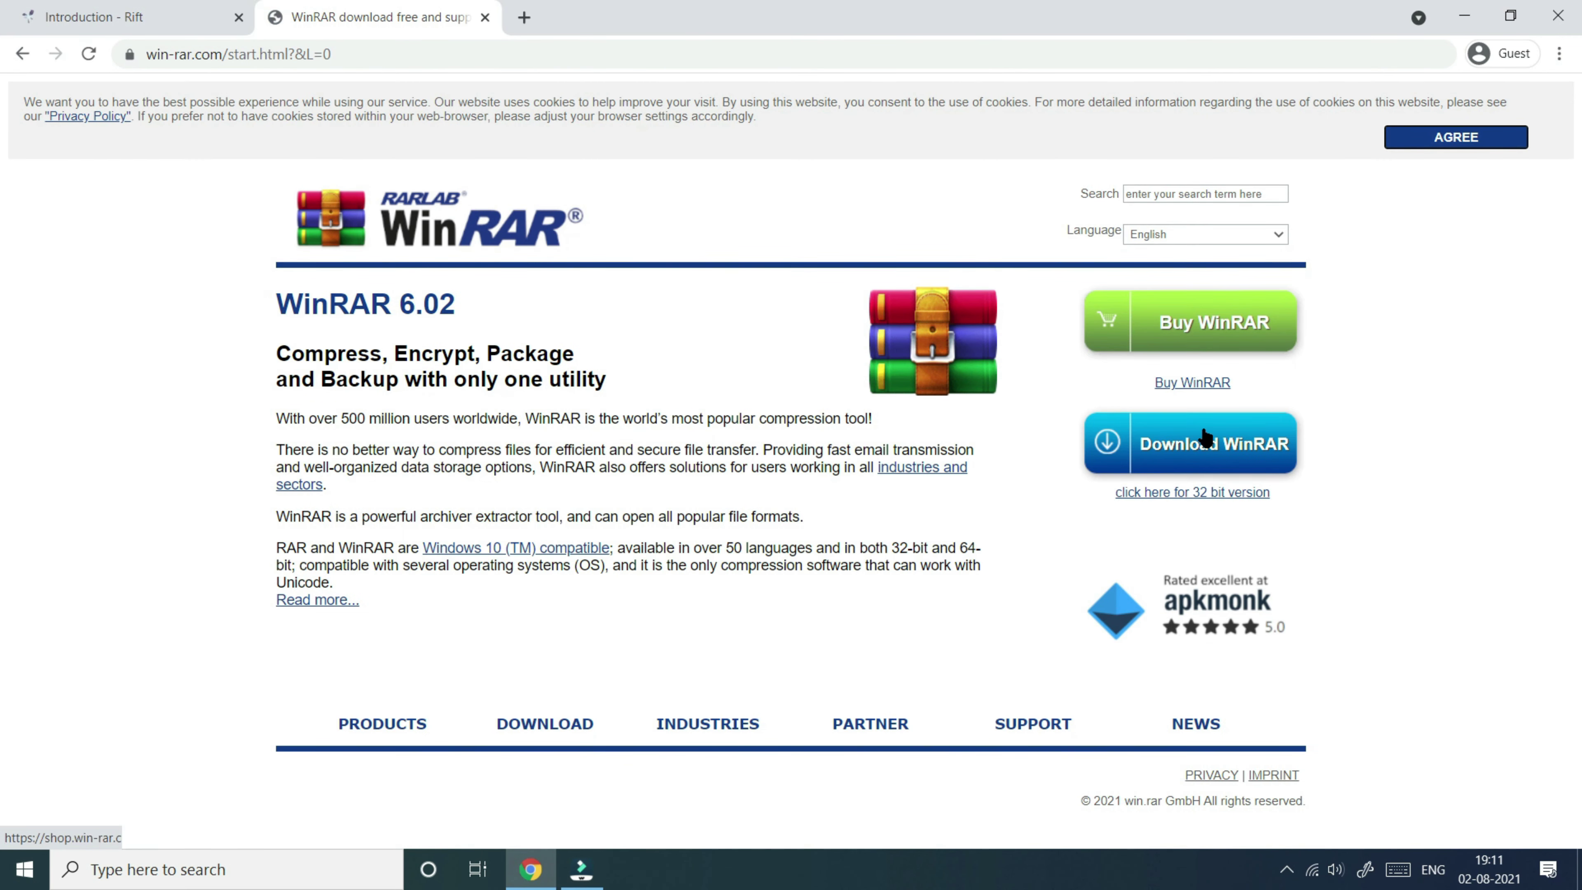
click(1207, 441)
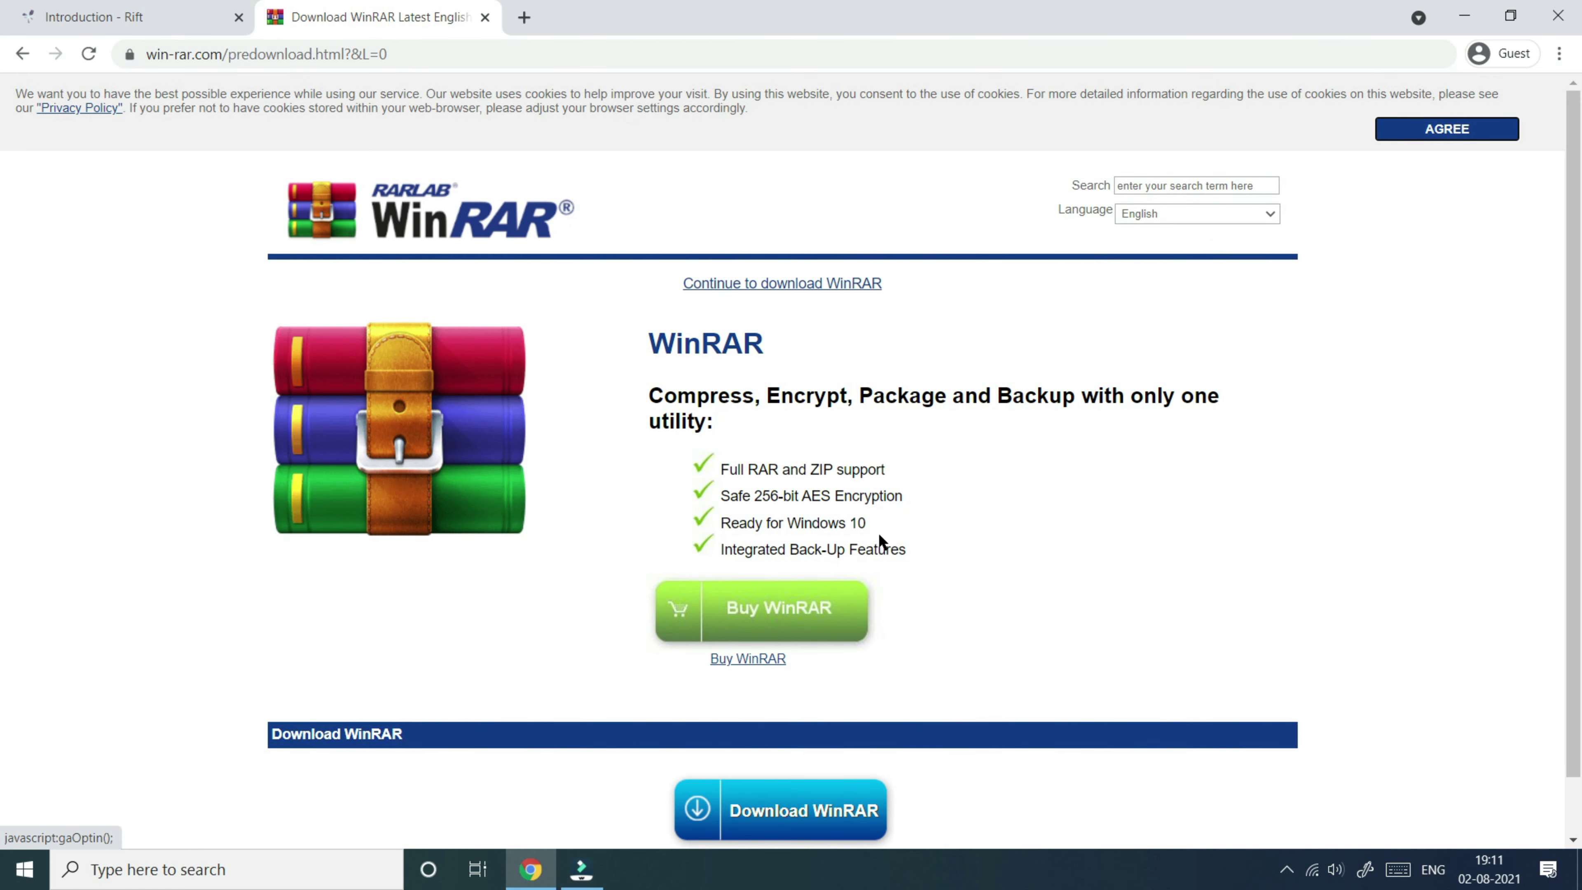
scroll(778, 720, down, 1)
scroll(778, 725, down, 1)
click(779, 750)
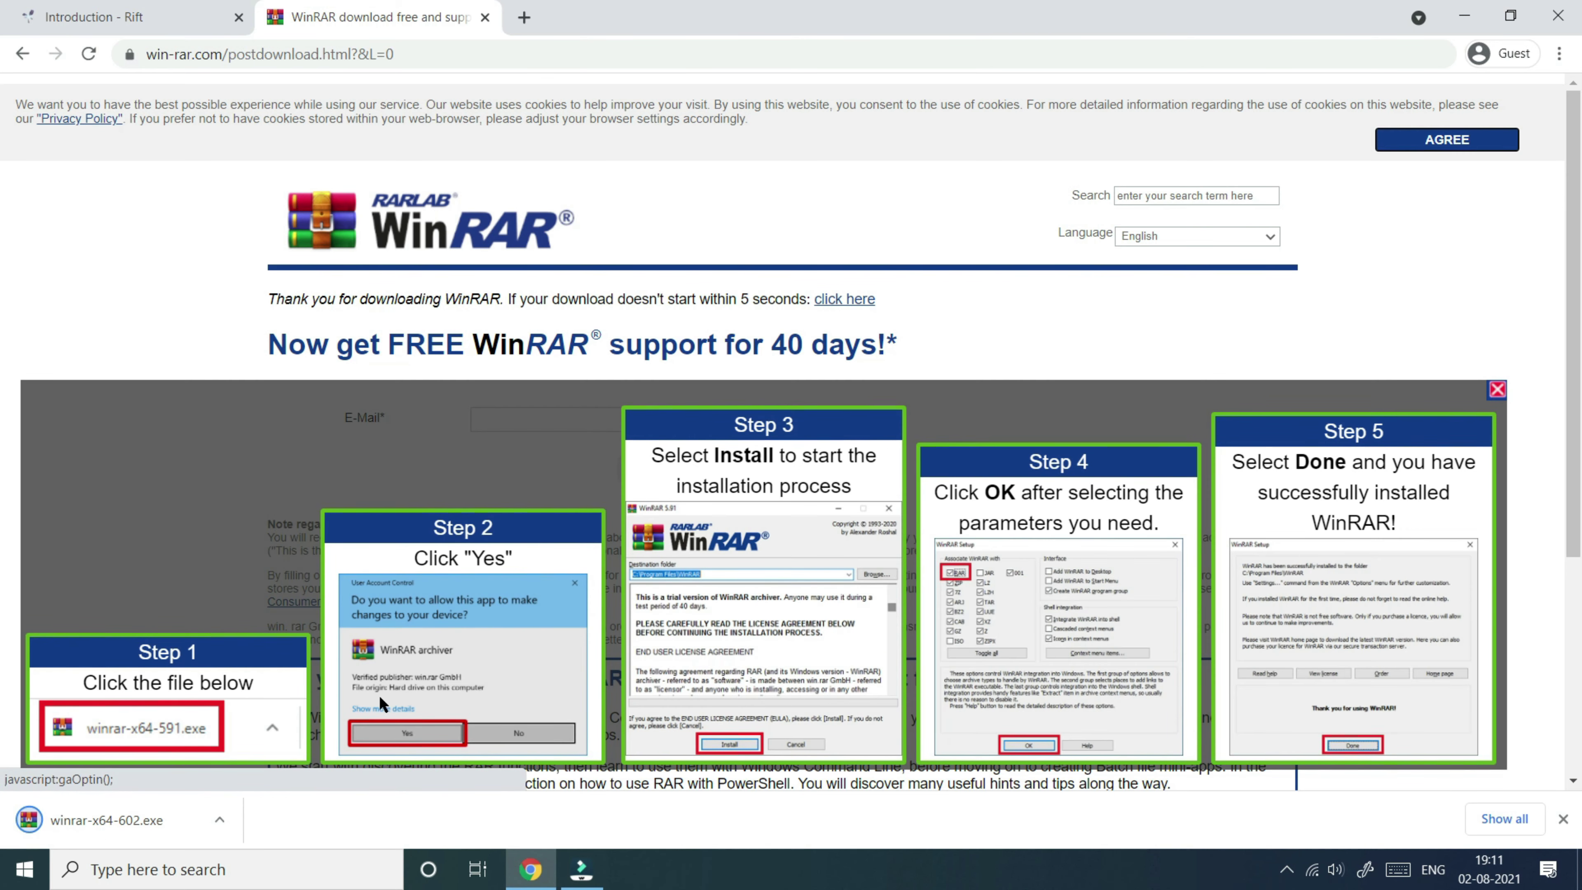
Step: Run winrar-x64-602.exe to install WinRAR 6.02 into C:\Program Files\WinRAR and finish setup
click(118, 824)
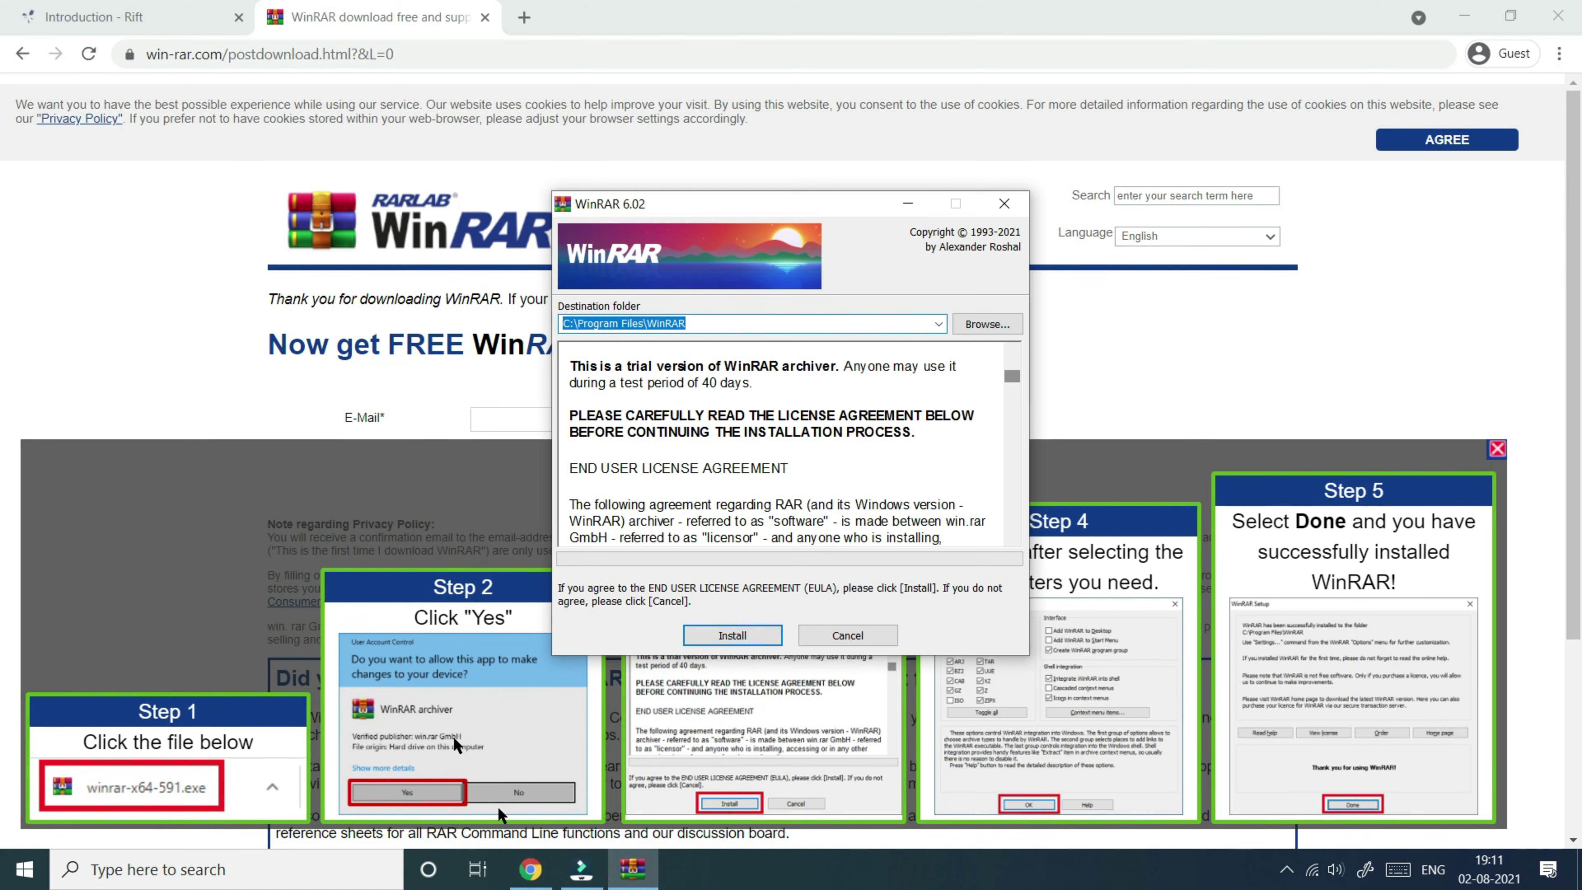
click(696, 335)
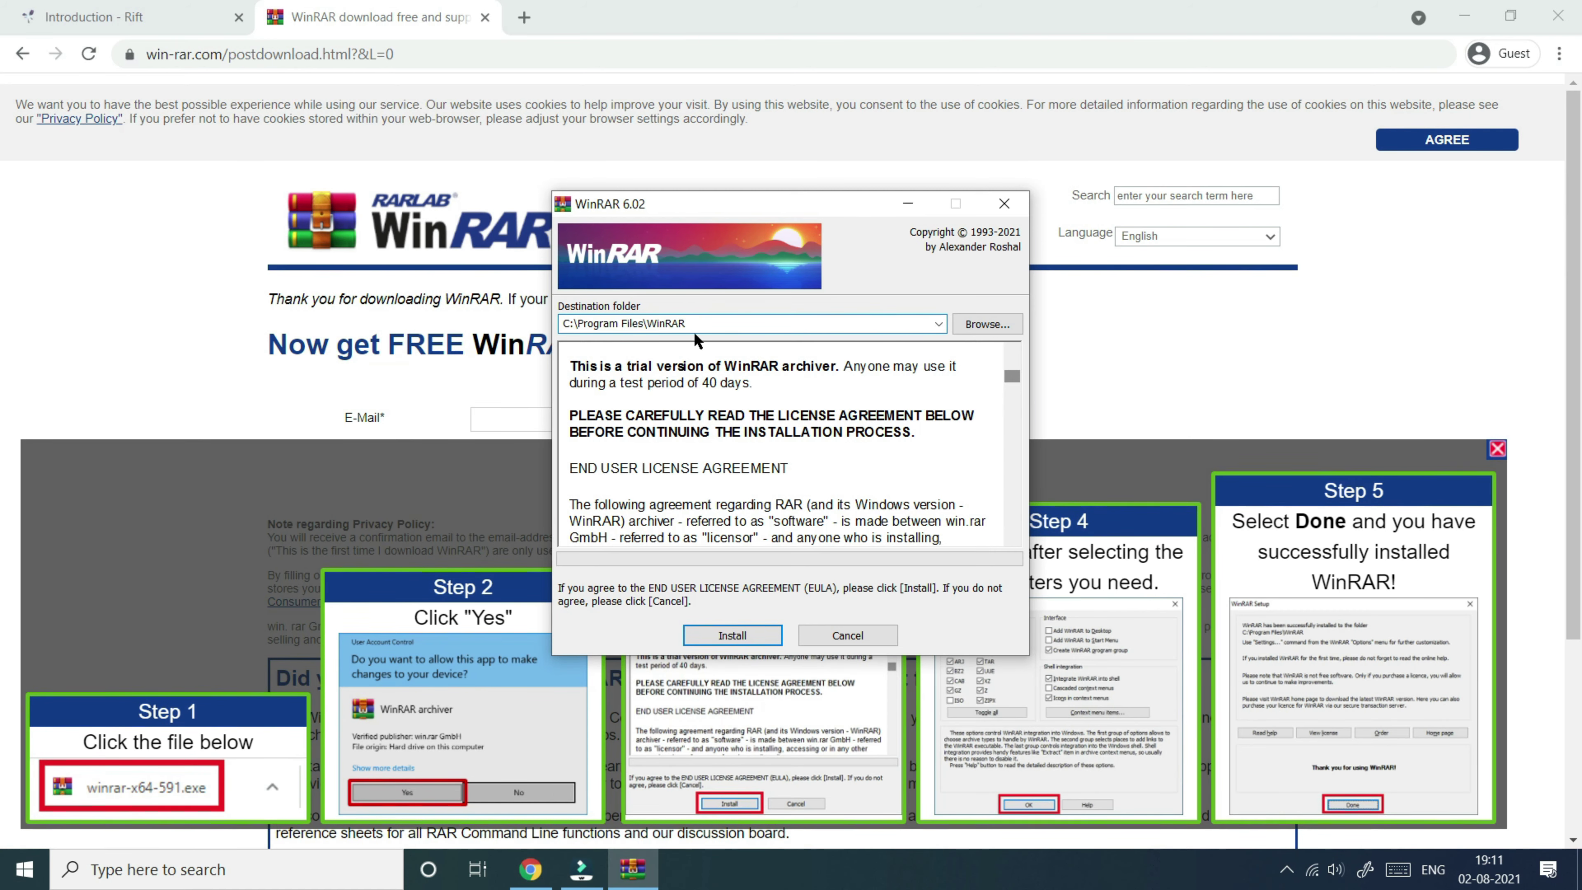
click(728, 630)
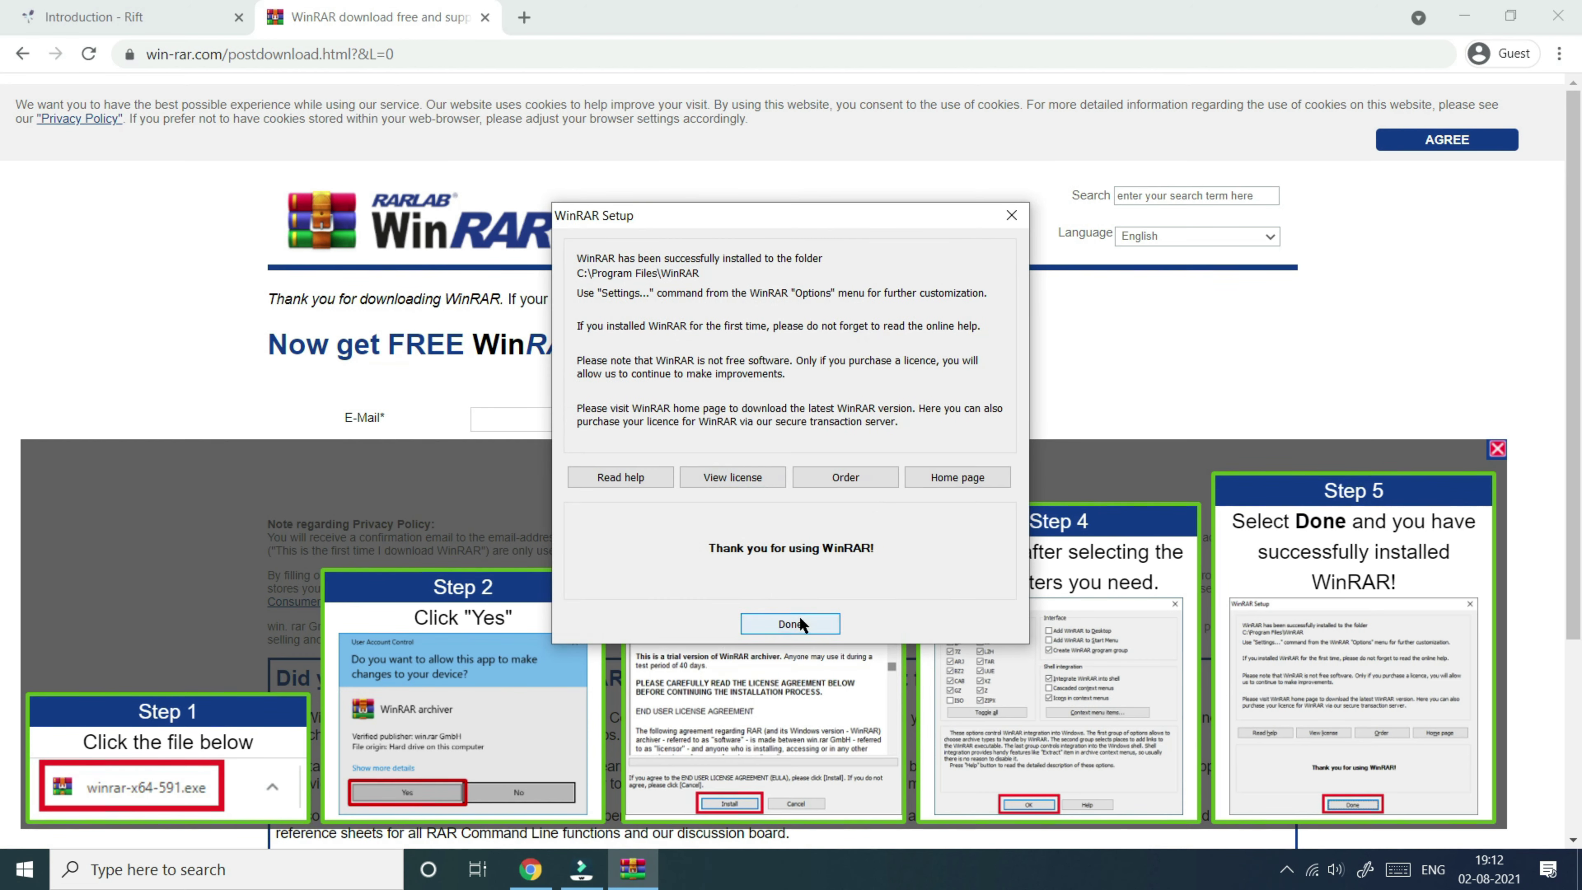
click(790, 624)
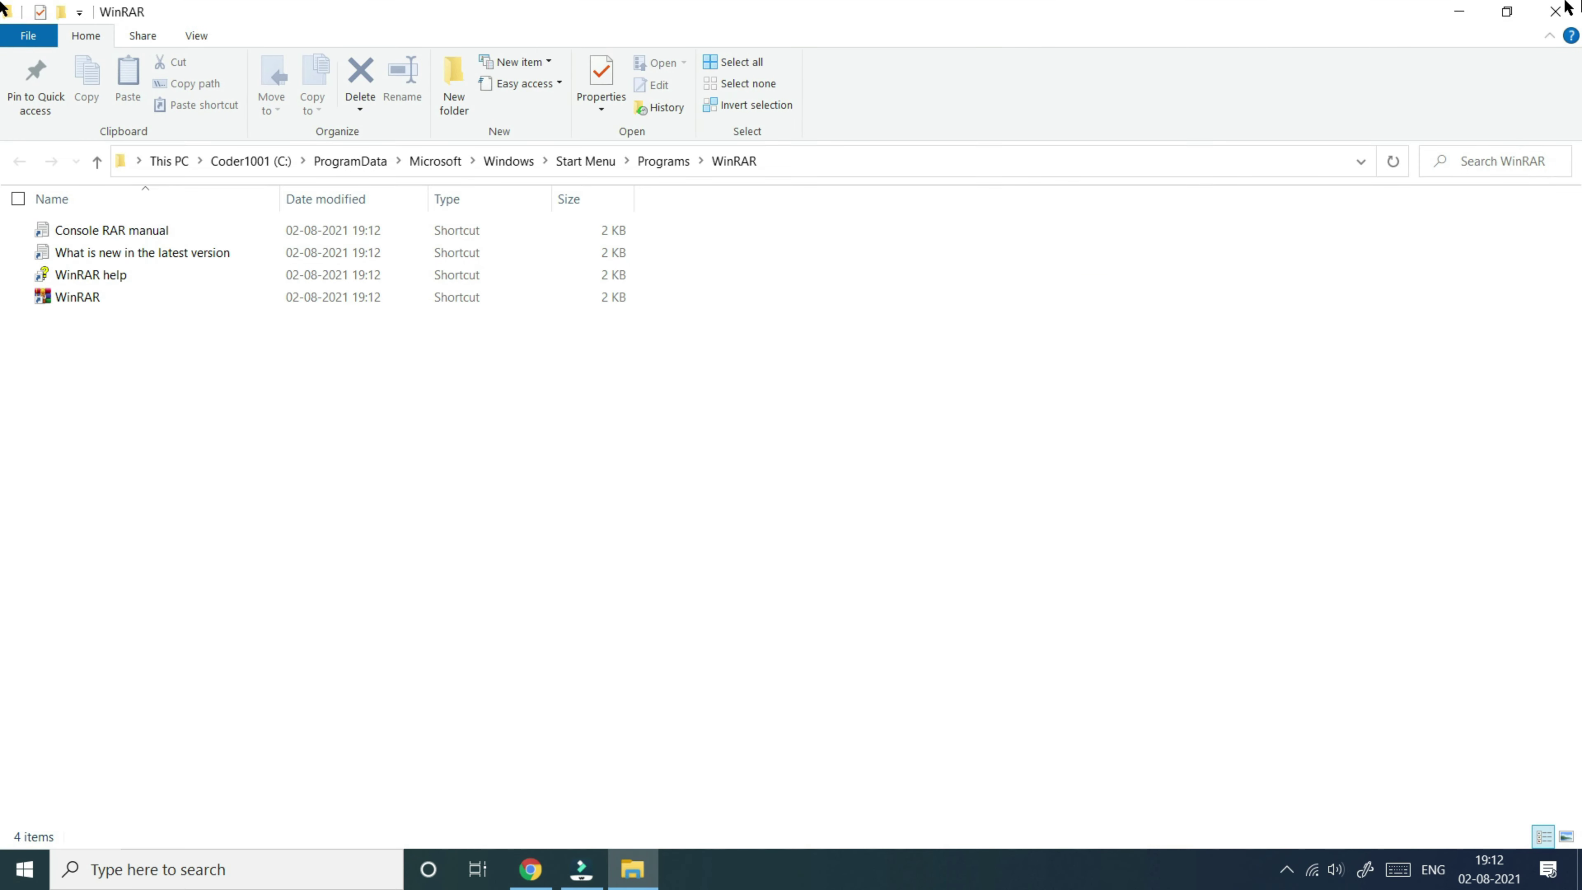
Step: Close the WinRAR shortcuts folder and delete the WinRAR shortcut from the desktop
click(1555, 11)
key(super+d)
drag(618, 425, 336, 289)
drag(47, 448, 75, 451)
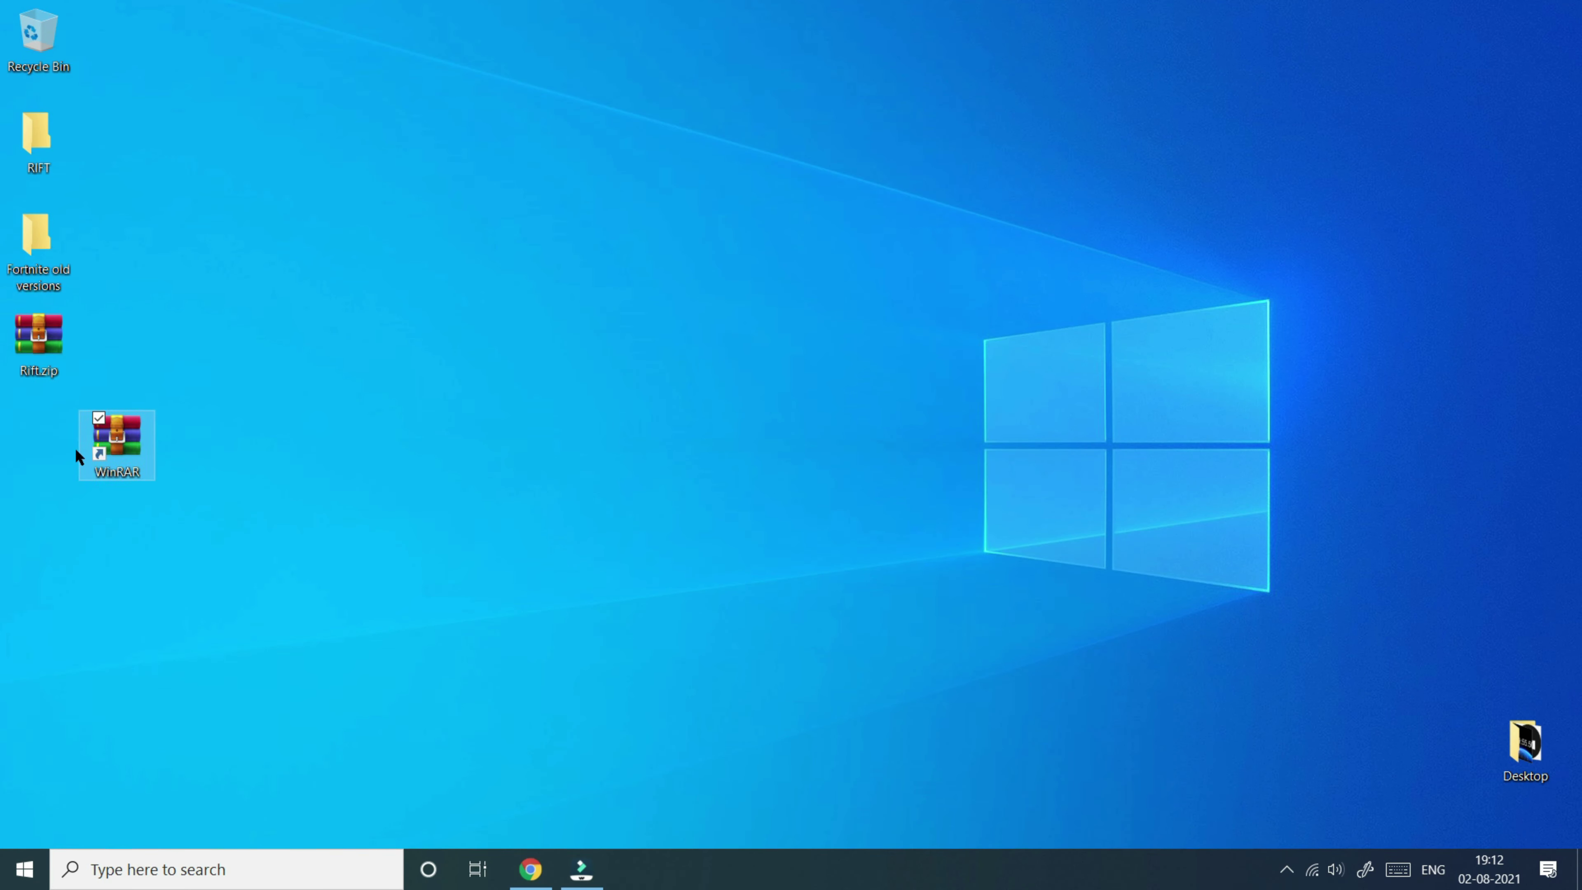
key(Delete)
Step: Select Rift.zip, now shown as a WinRAR ZIP archive, then clear the selection
drag(417, 438, 14, 331)
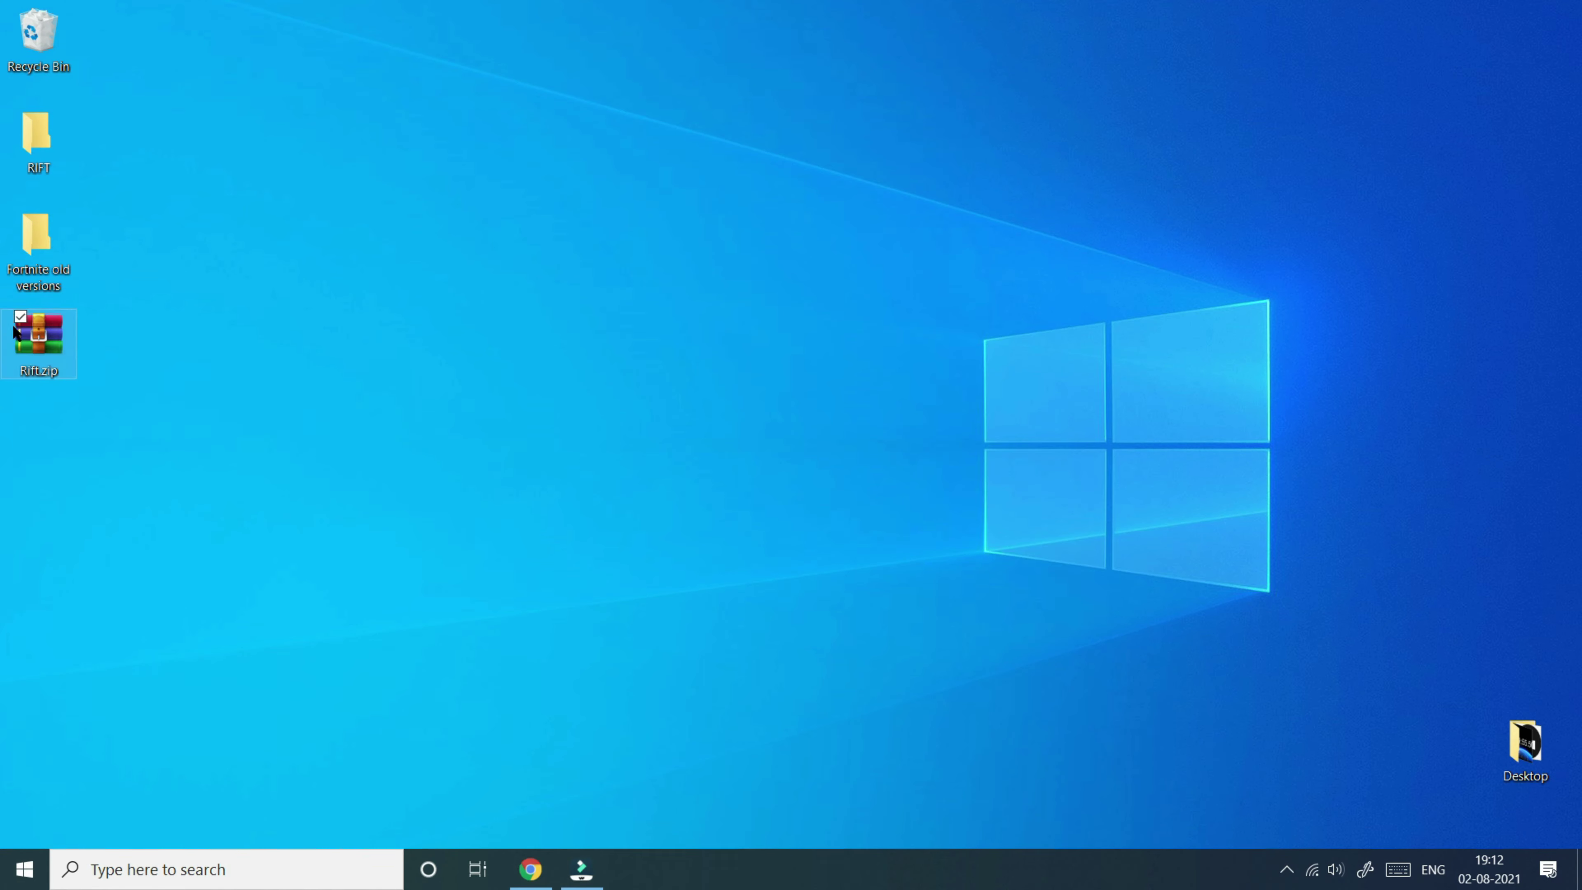
click(139, 349)
click(43, 342)
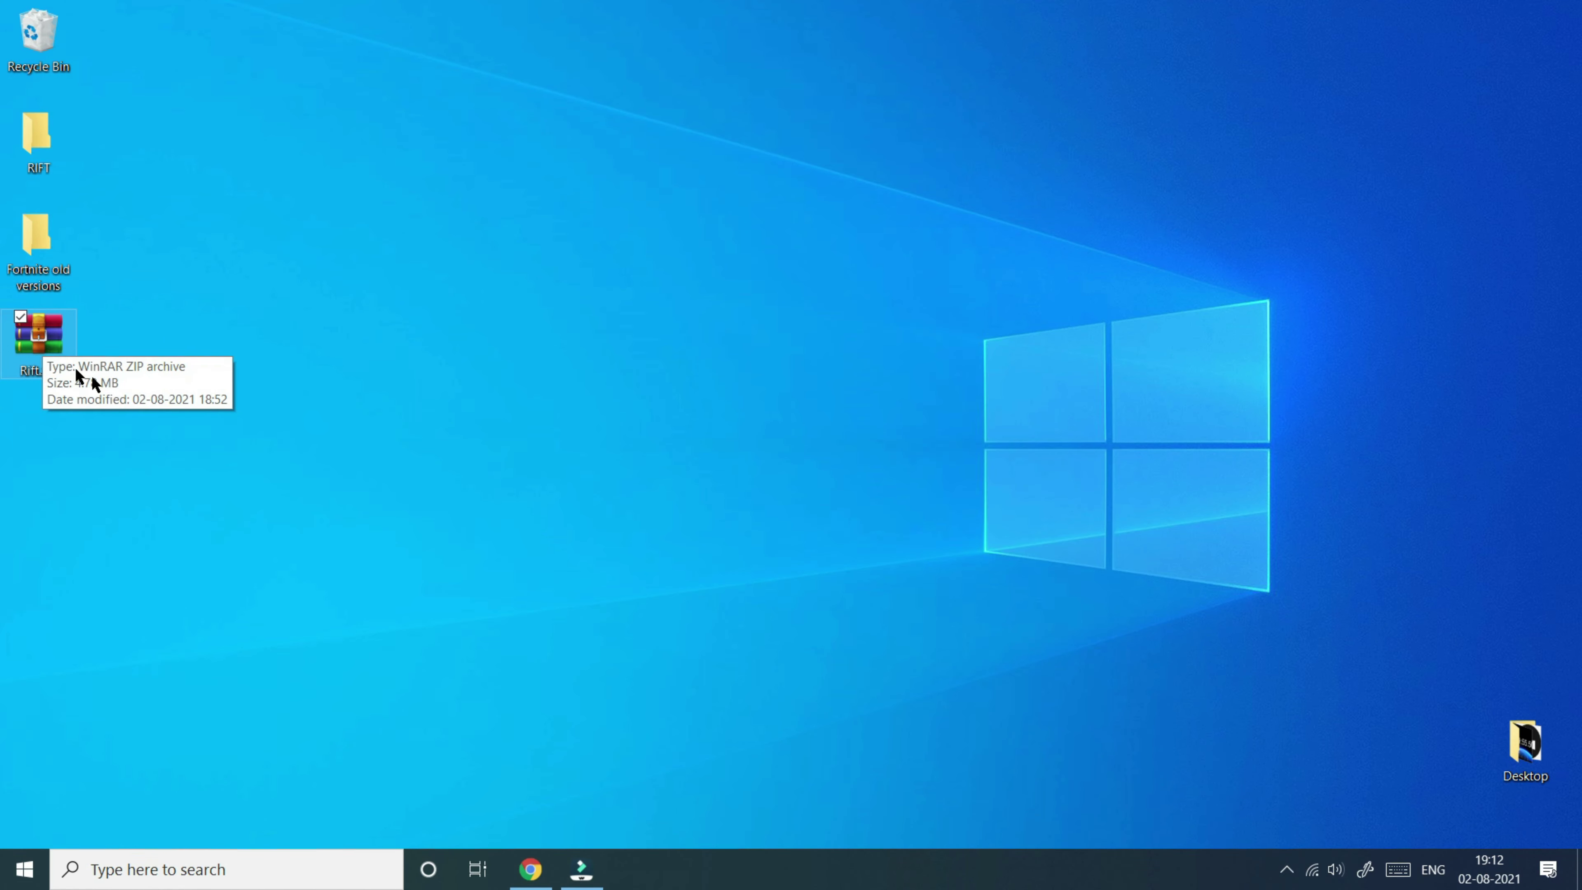
drag(121, 381, 190, 389)
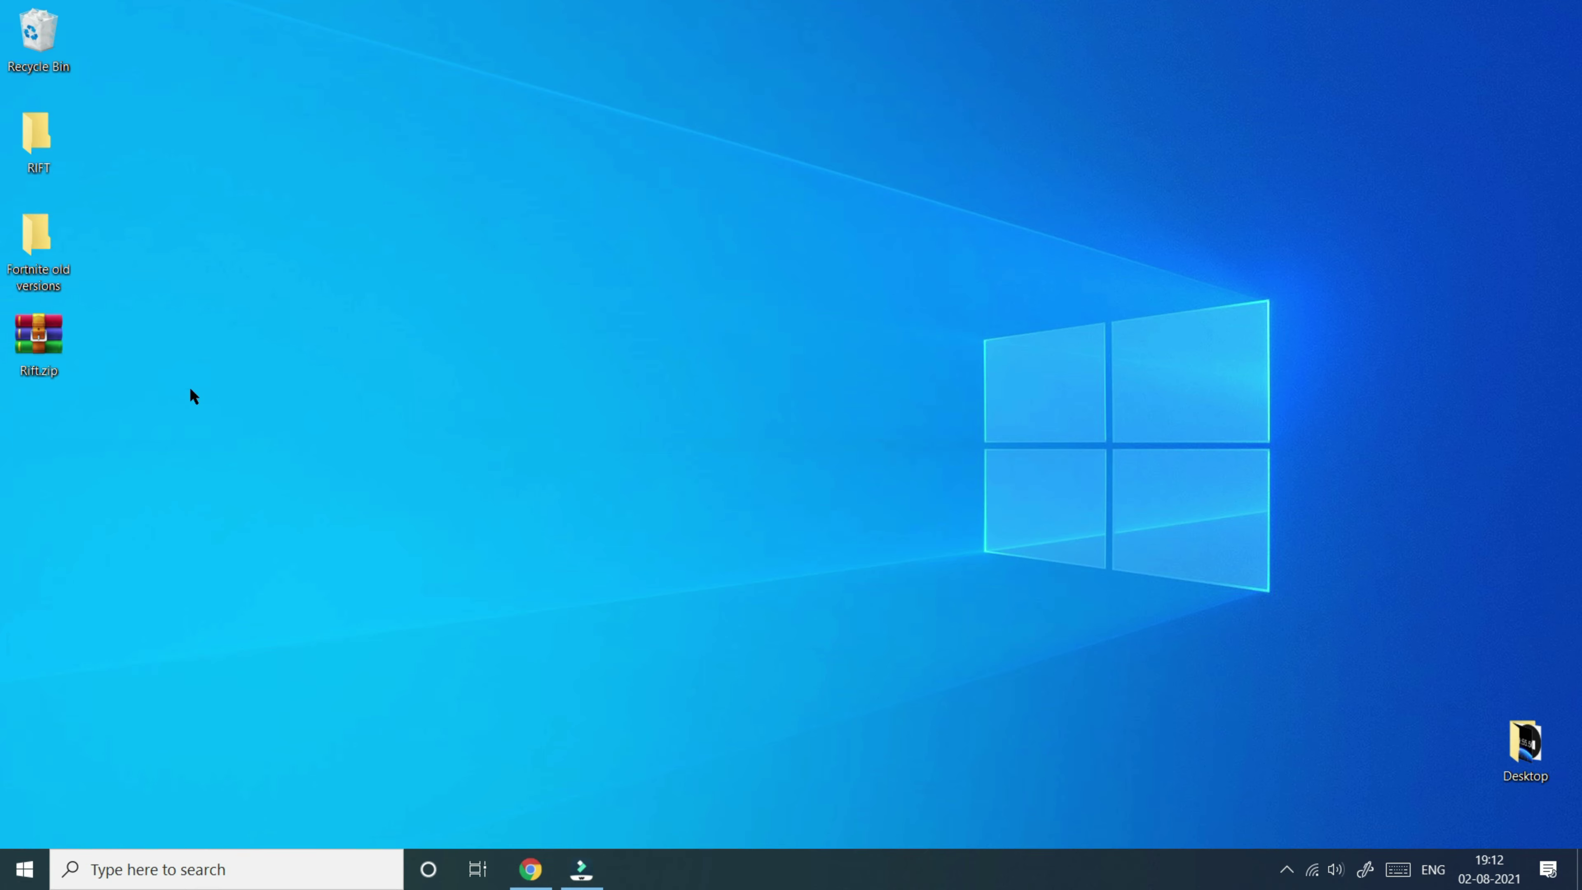
Step: Extract Rift.zip with Extract files..., choosing Desktop > RIFT as the destination
right_click(60, 338)
click(28, 430)
right_click(20, 353)
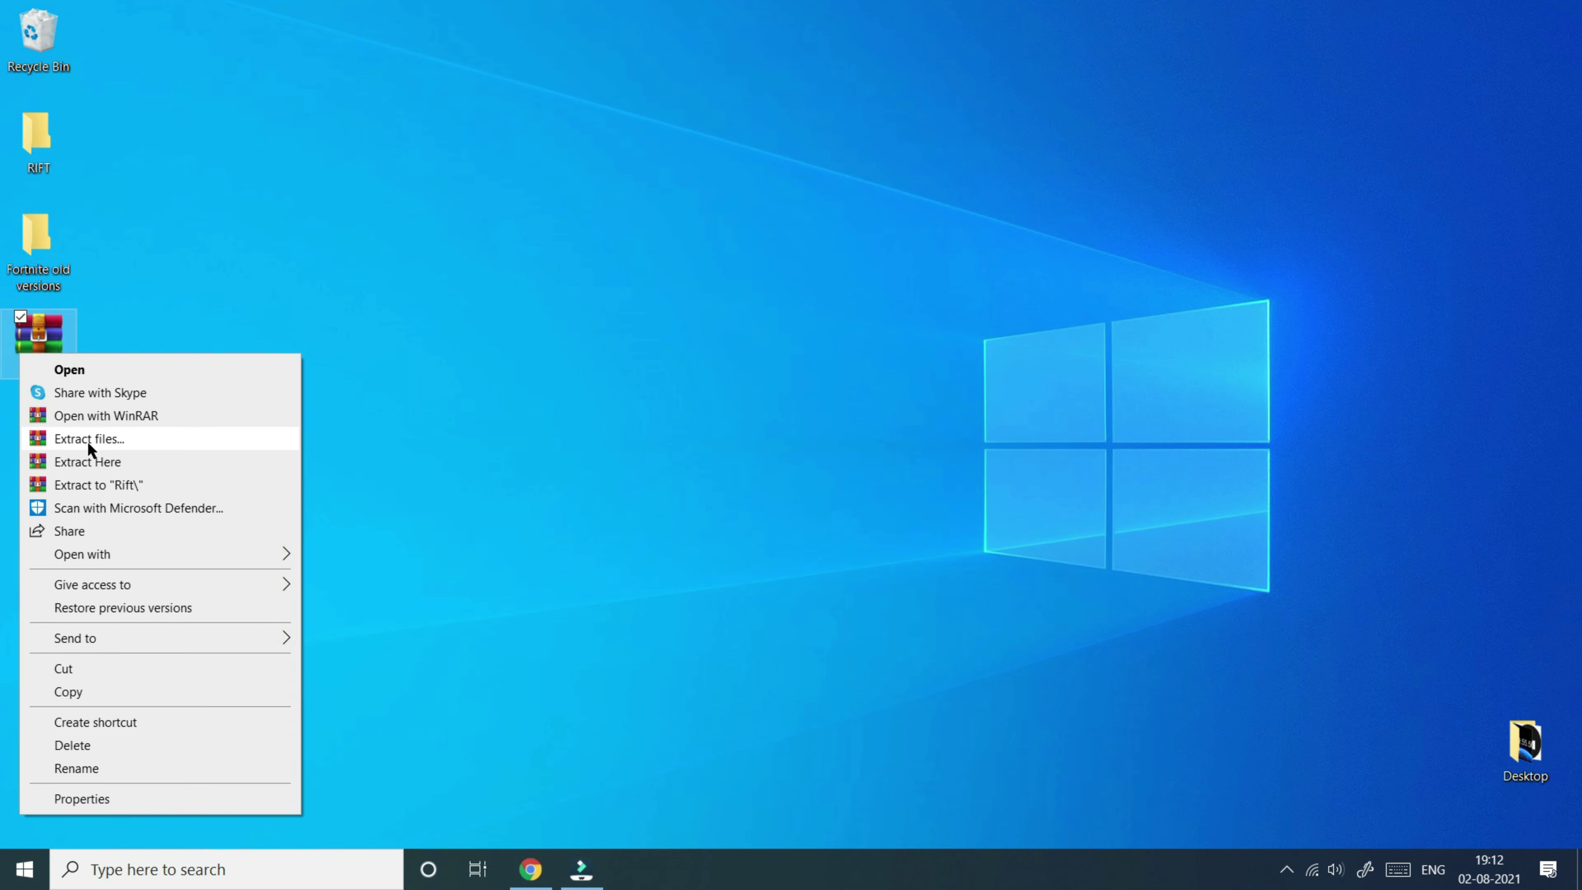
click(87, 439)
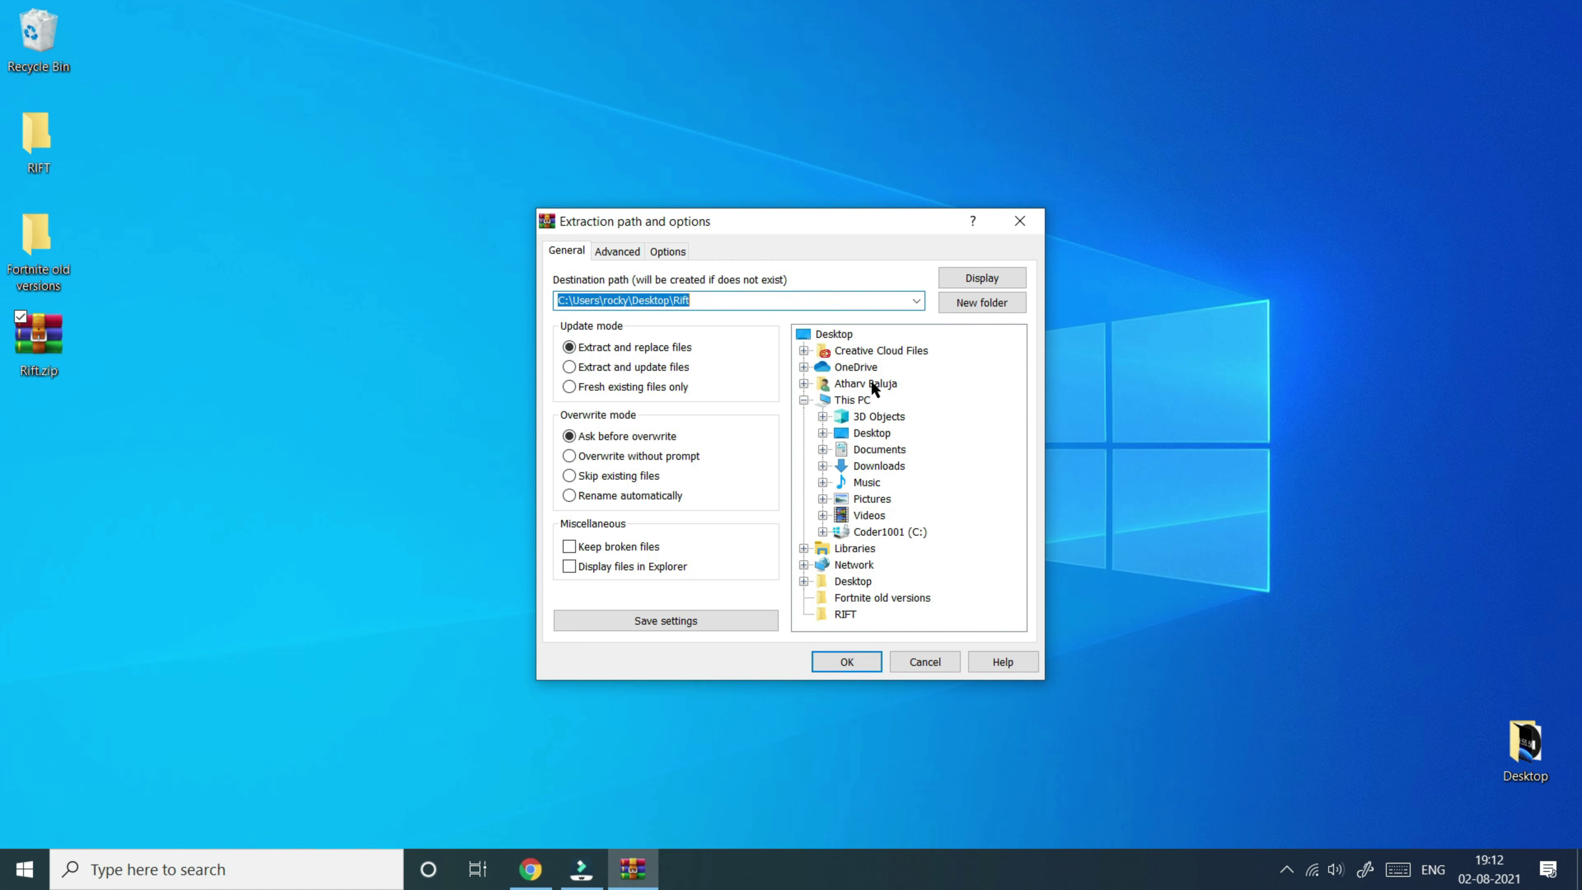
click(846, 434)
click(823, 432)
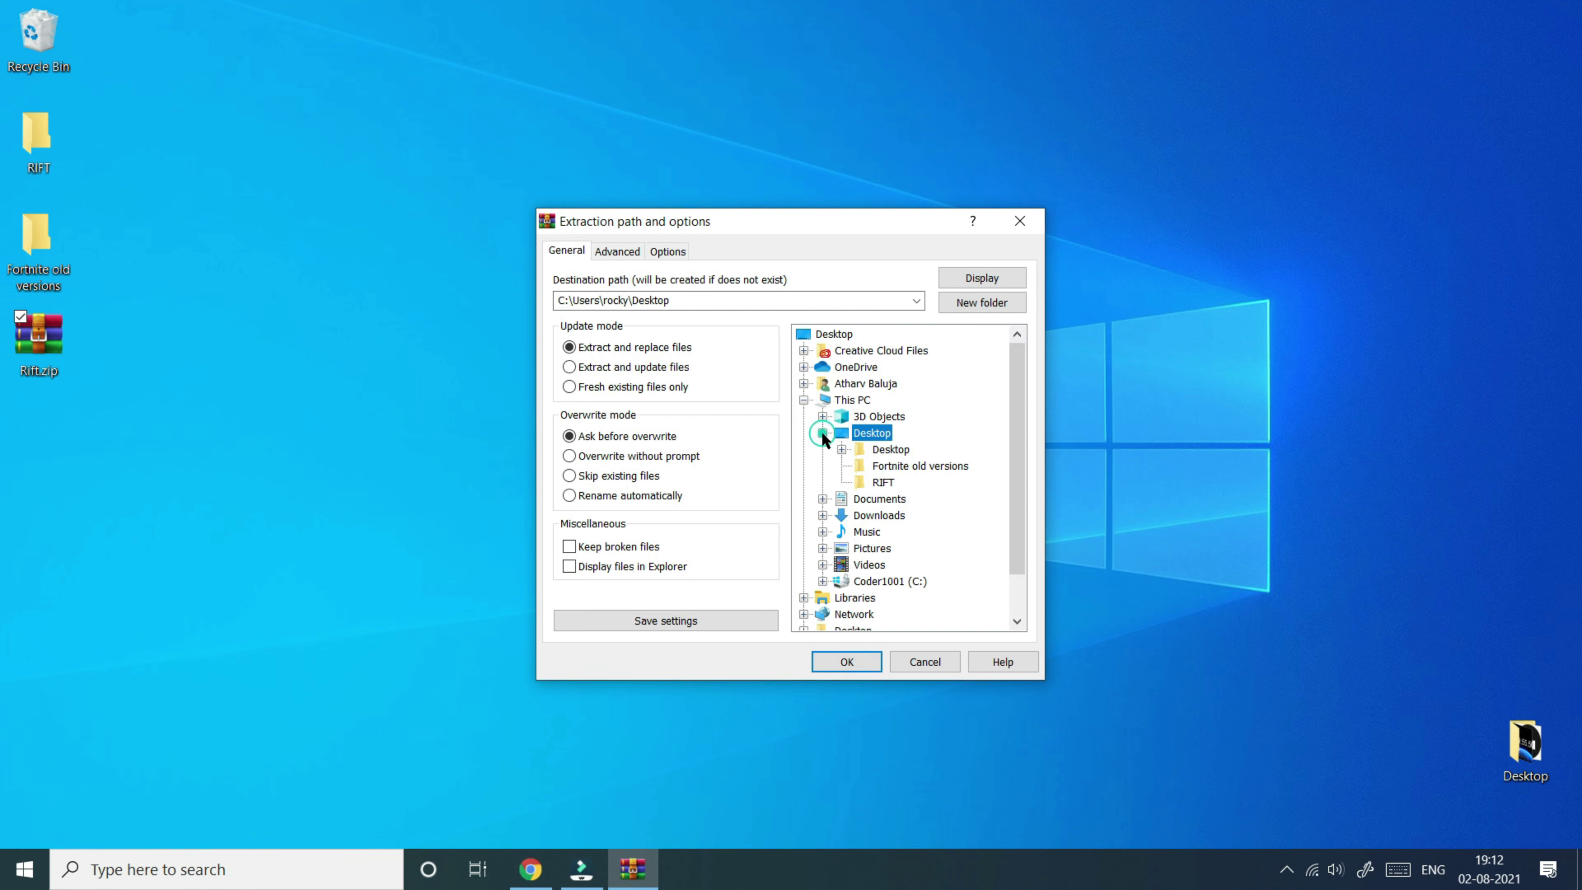
click(881, 488)
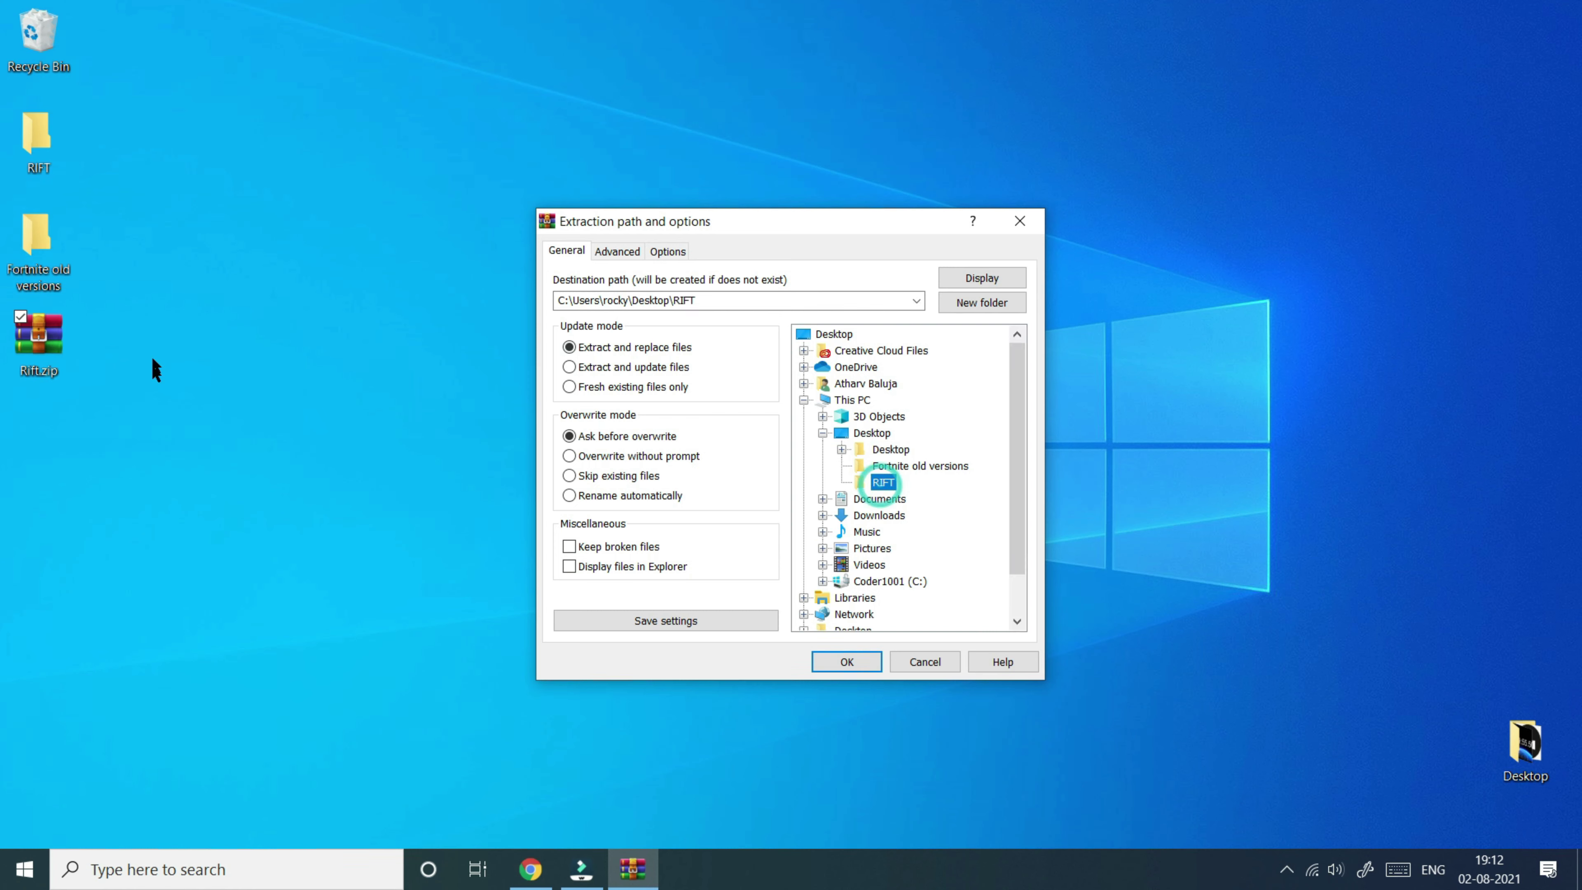
drag(211, 201, 37, 138)
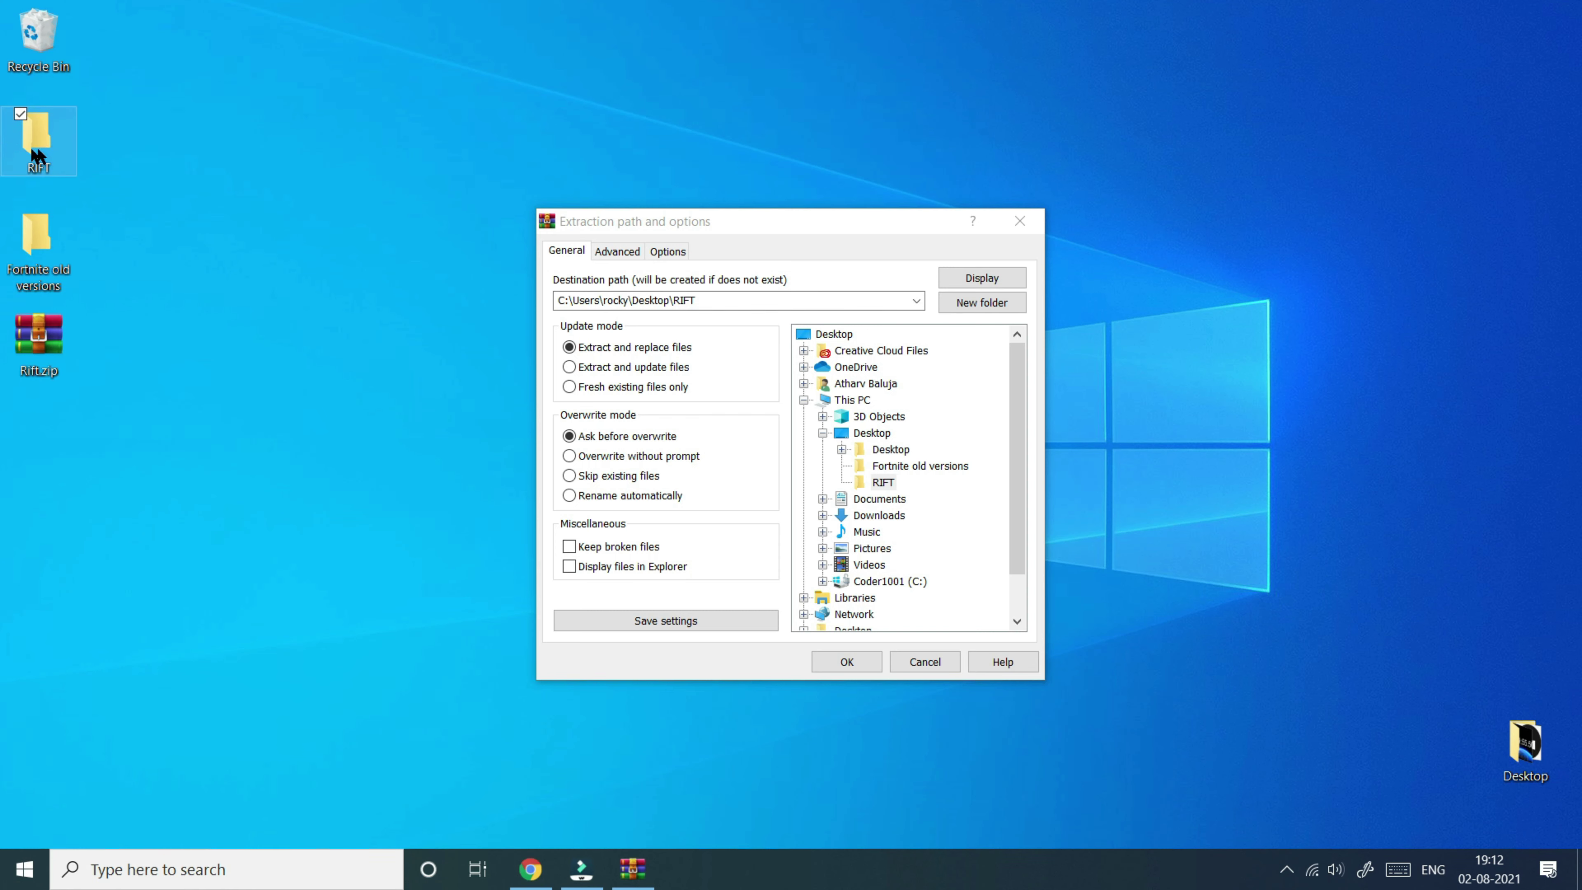
drag(304, 285, 218, 229)
click(31, 131)
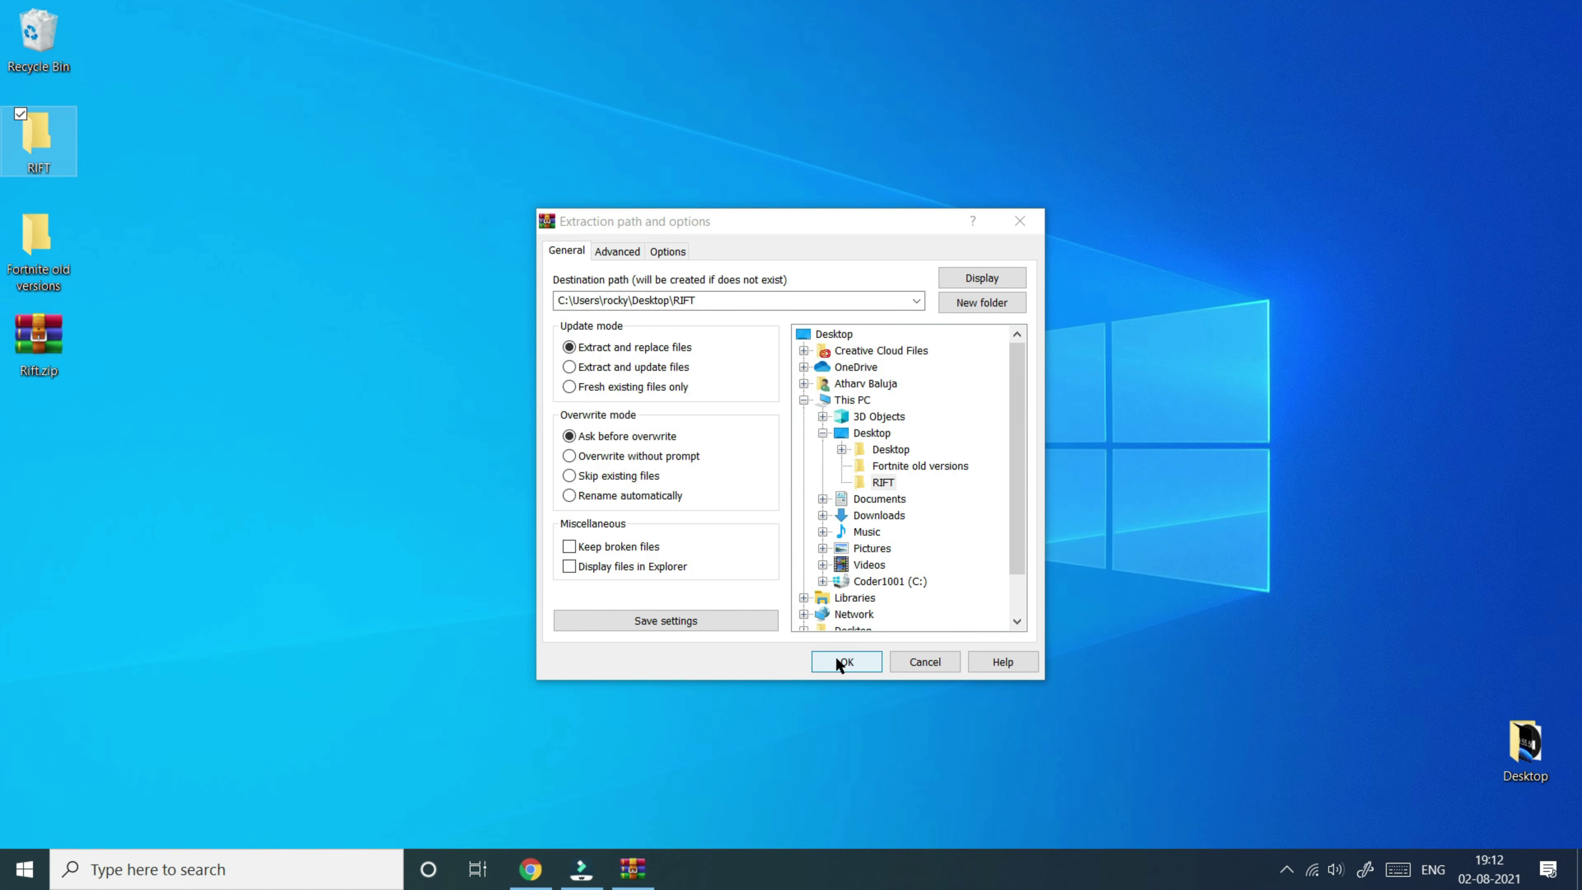
click(878, 484)
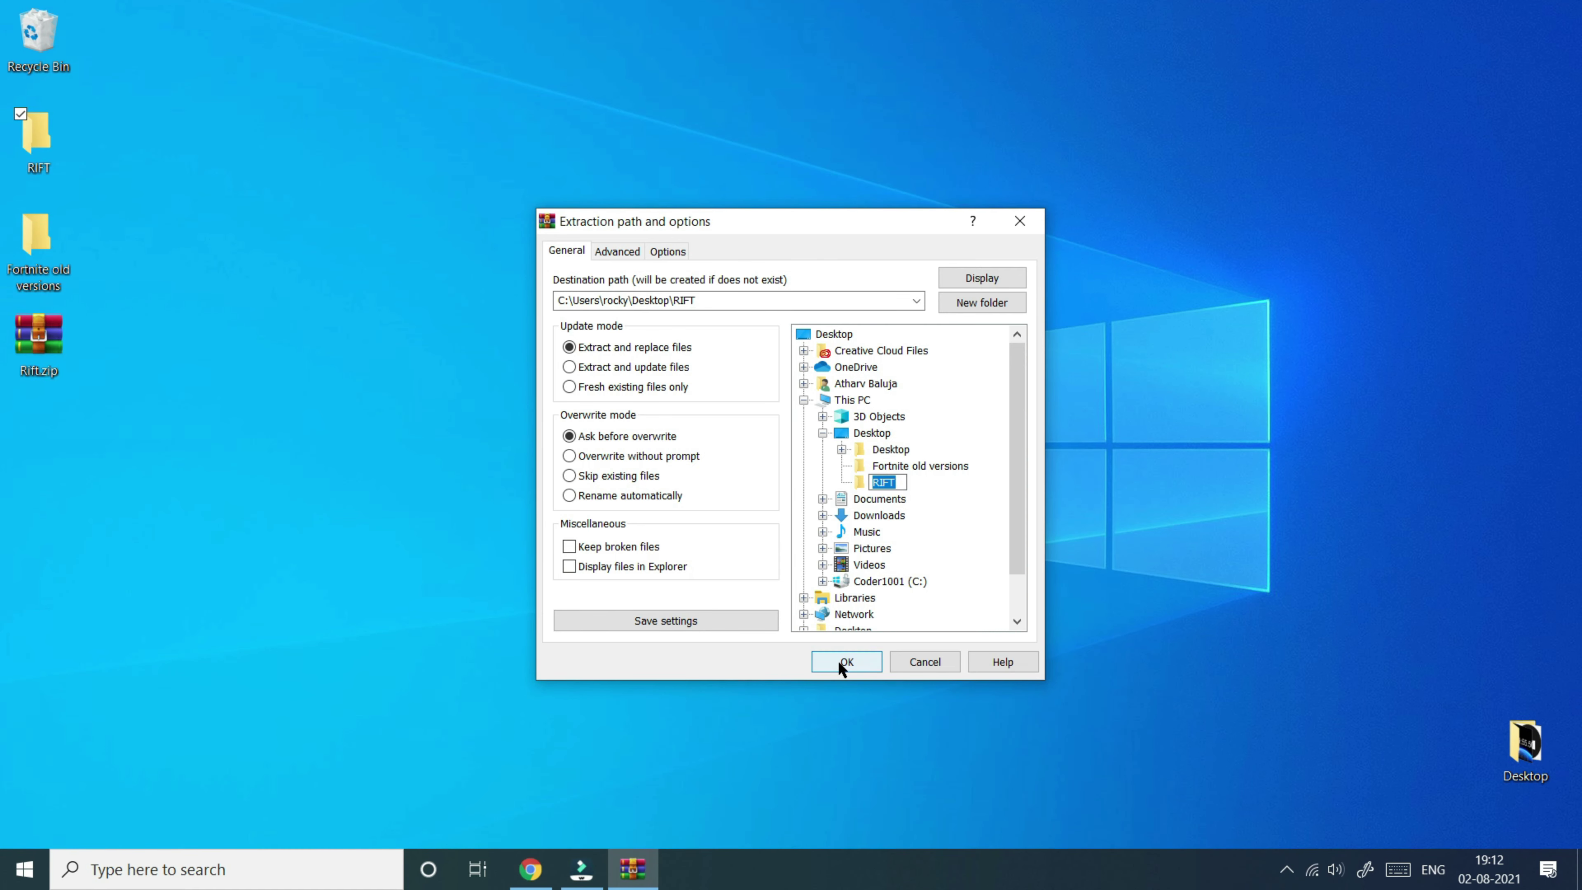
click(845, 663)
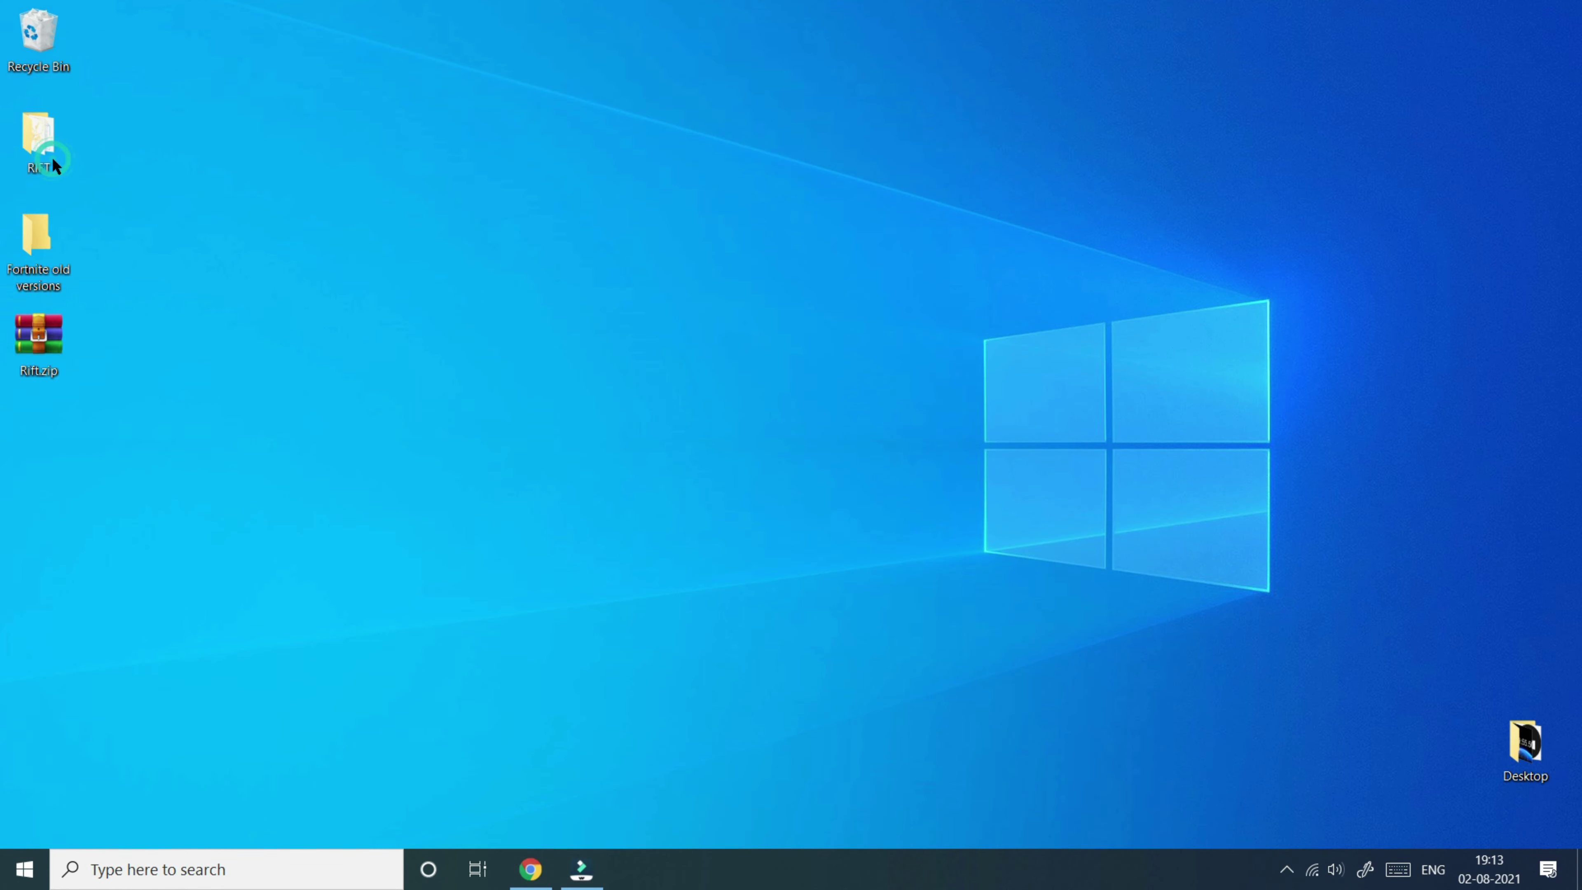
Step: Open the RIFT folder and scroll to Rift.exe among the 59 extracted items
double_click(38, 148)
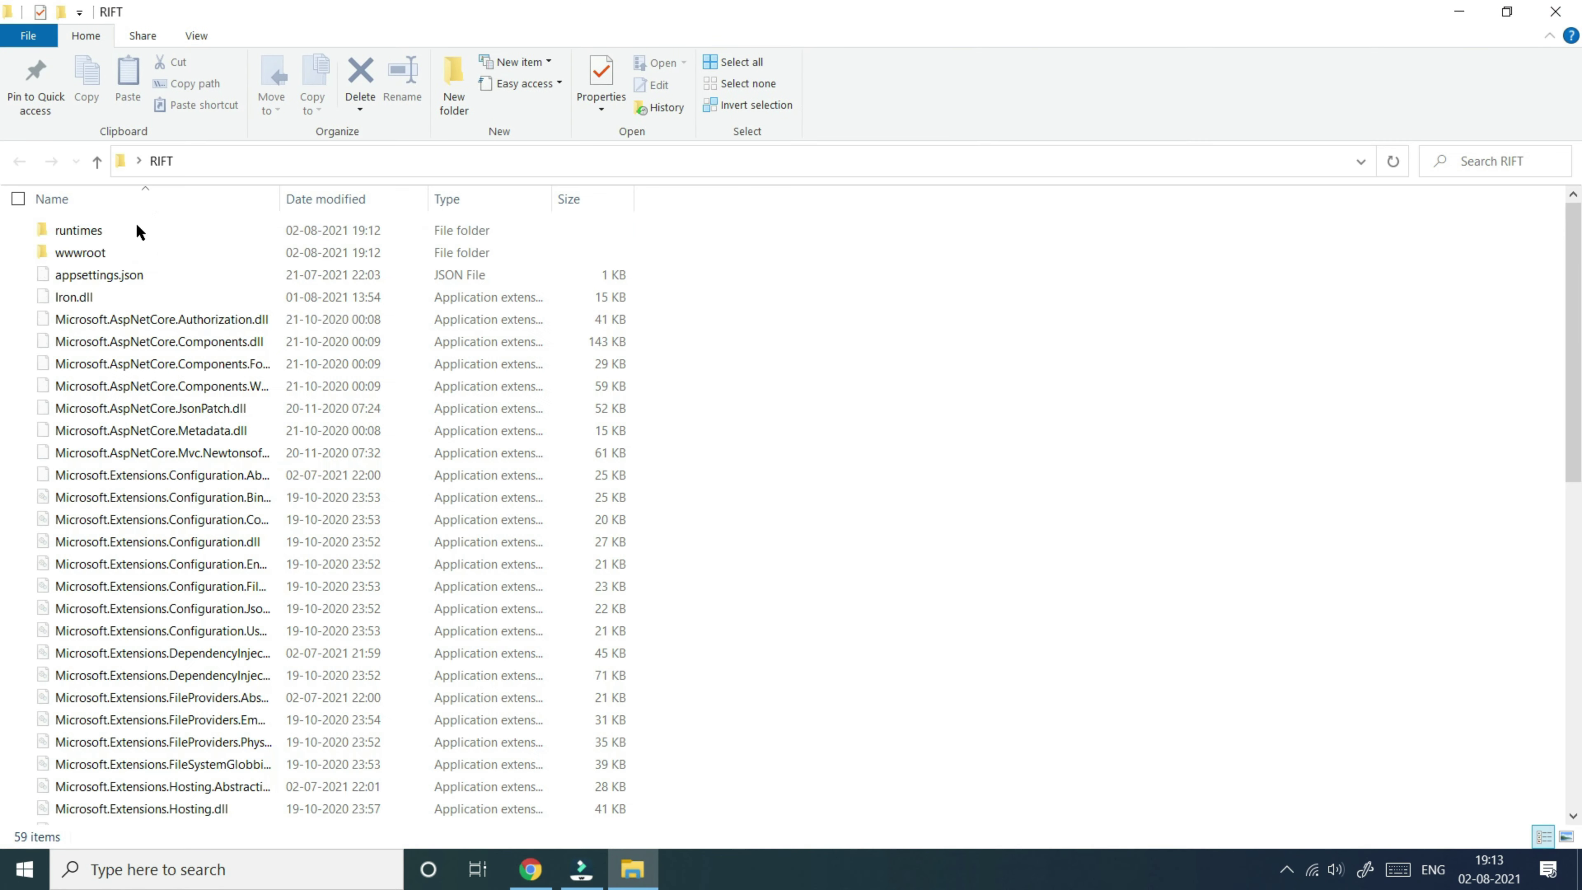
drag(1048, 446, 1007, 490)
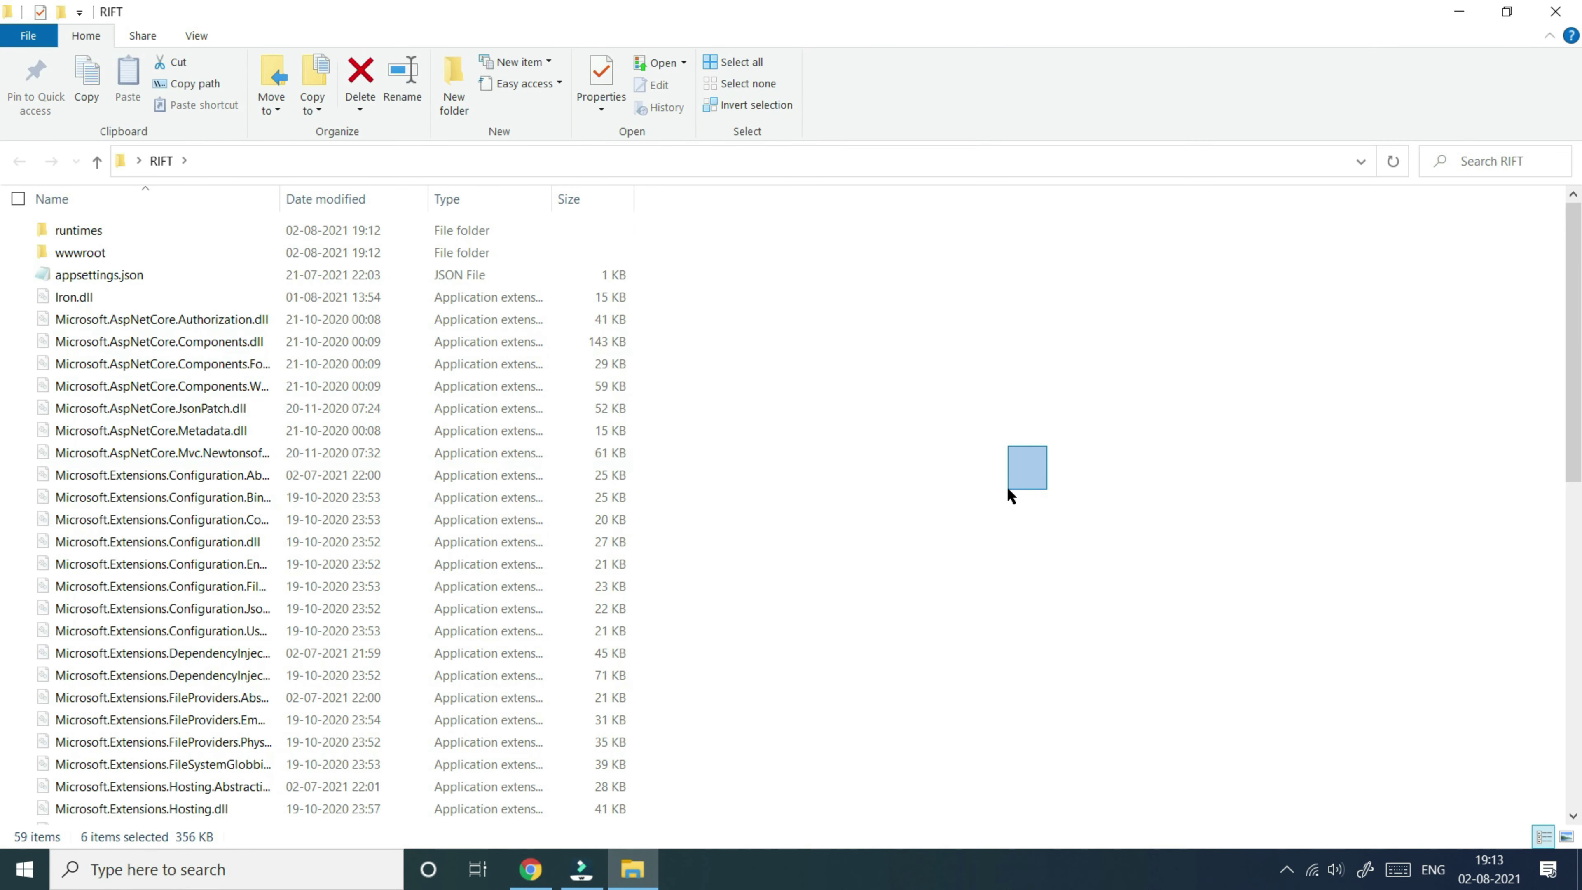
click(1555, 11)
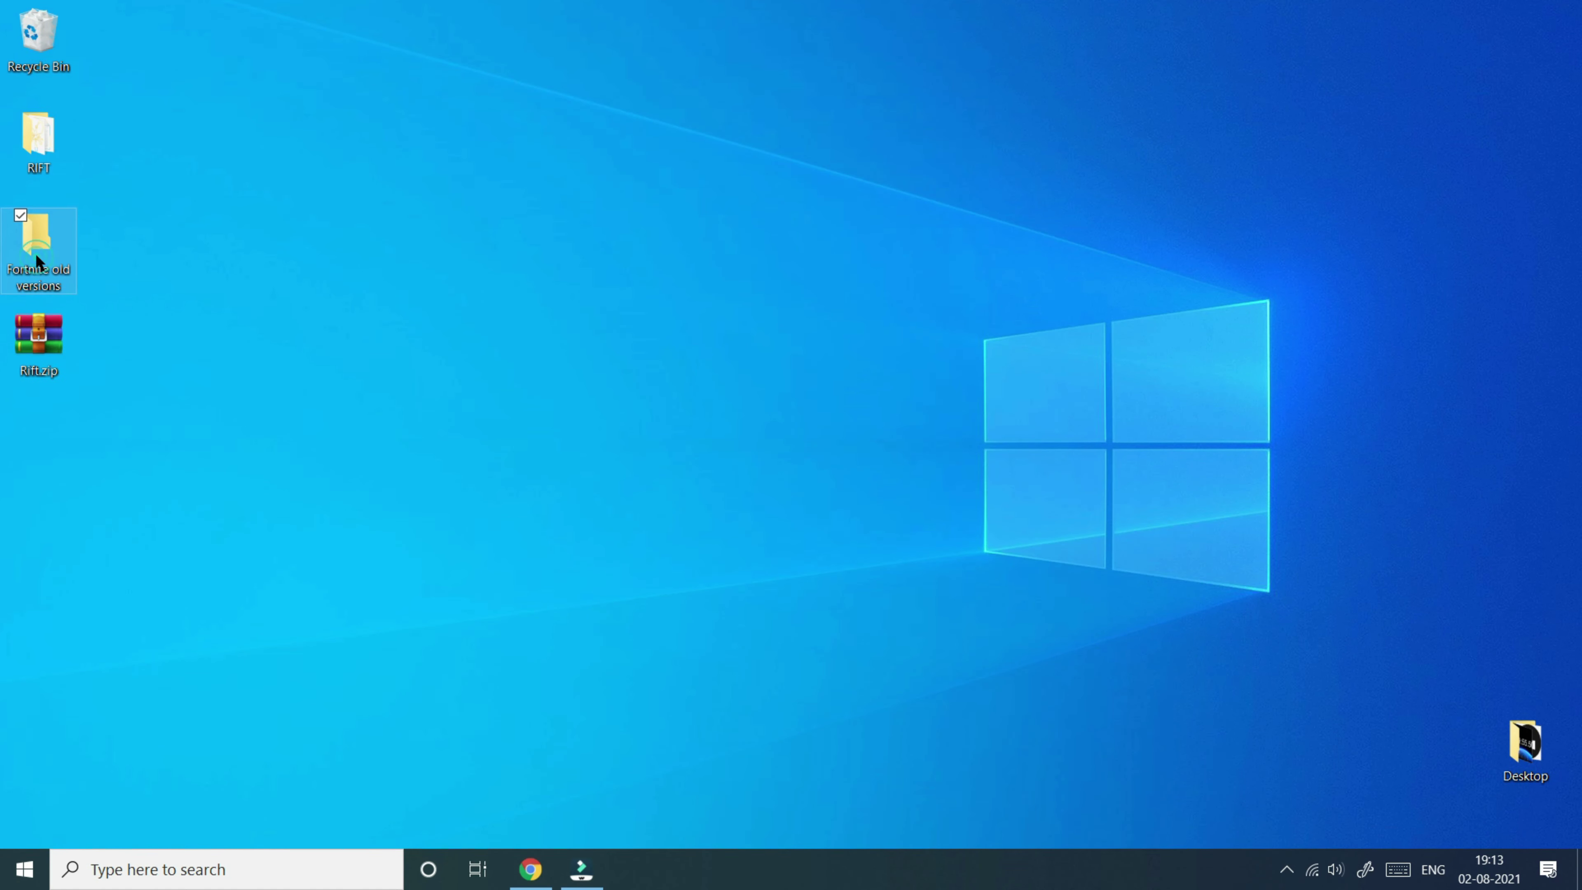
mouse_move(36, 253)
mouse_down()
mouse_move(94, 251)
mouse_move(62, 255)
mouse_up()
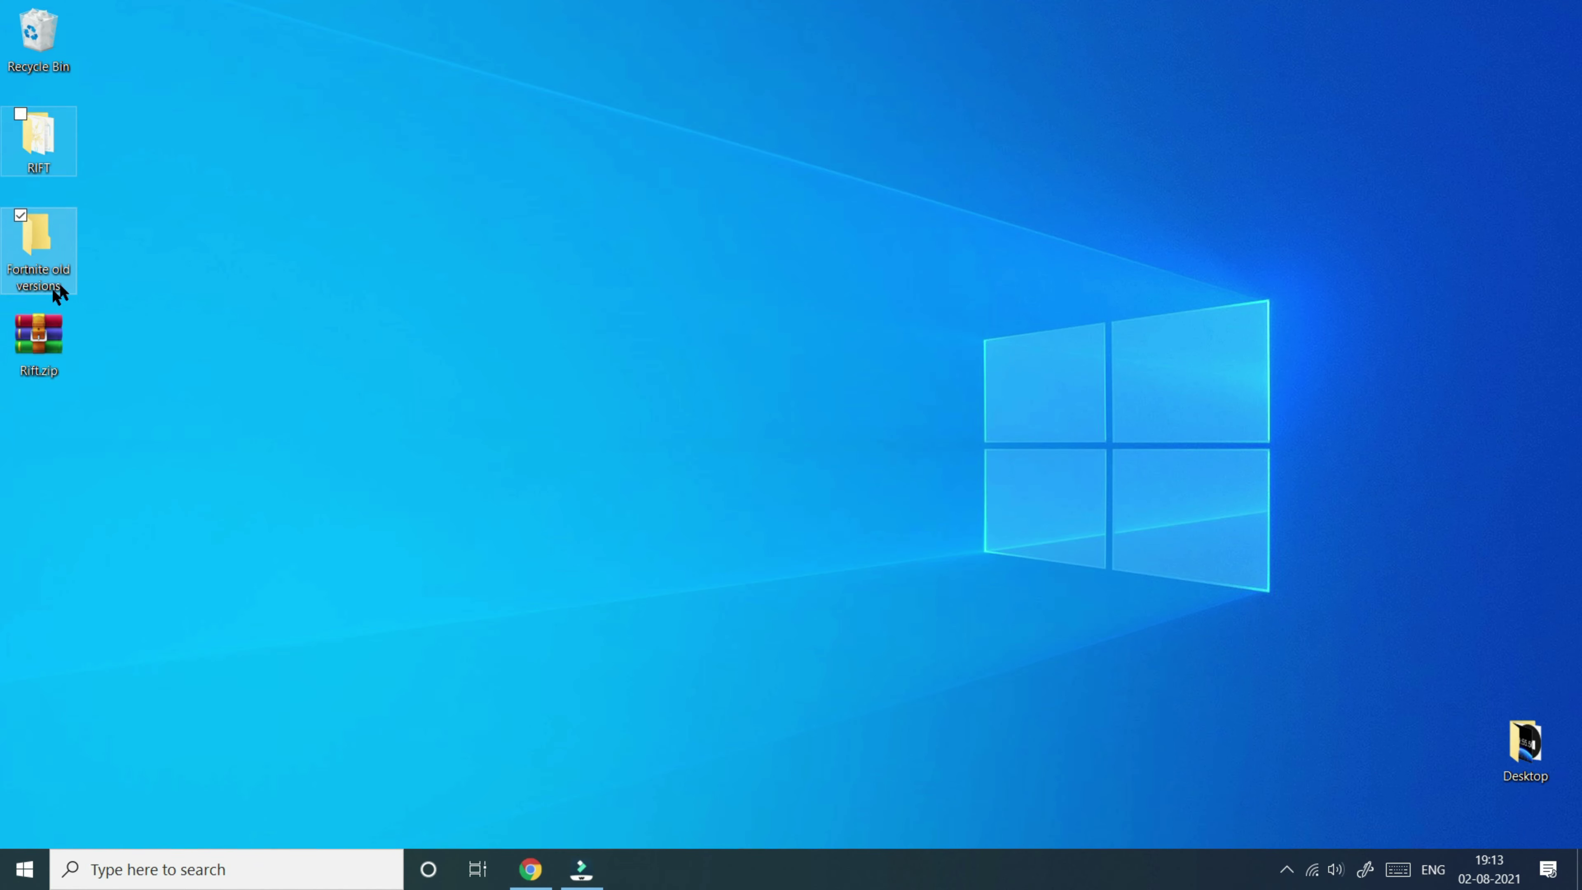
double_click(44, 163)
scroll(161, 393, down, 10)
scroll(129, 405, down, 1)
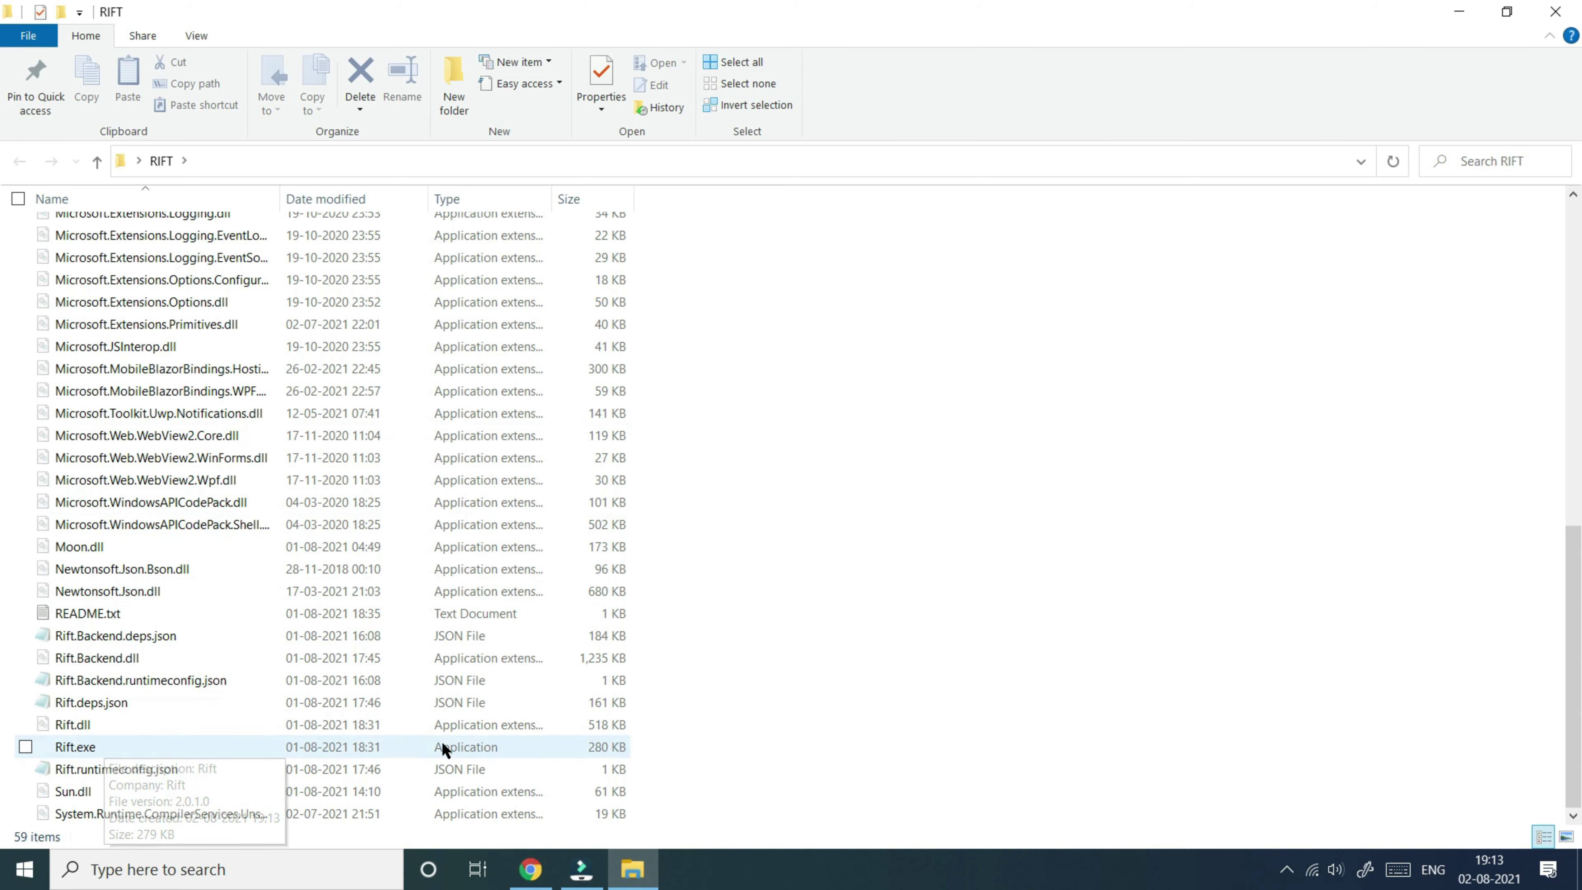
Step: Run Rift.exe and answer Yes to download the missing .NET Core 3.1.0 framework
double_click(385, 751)
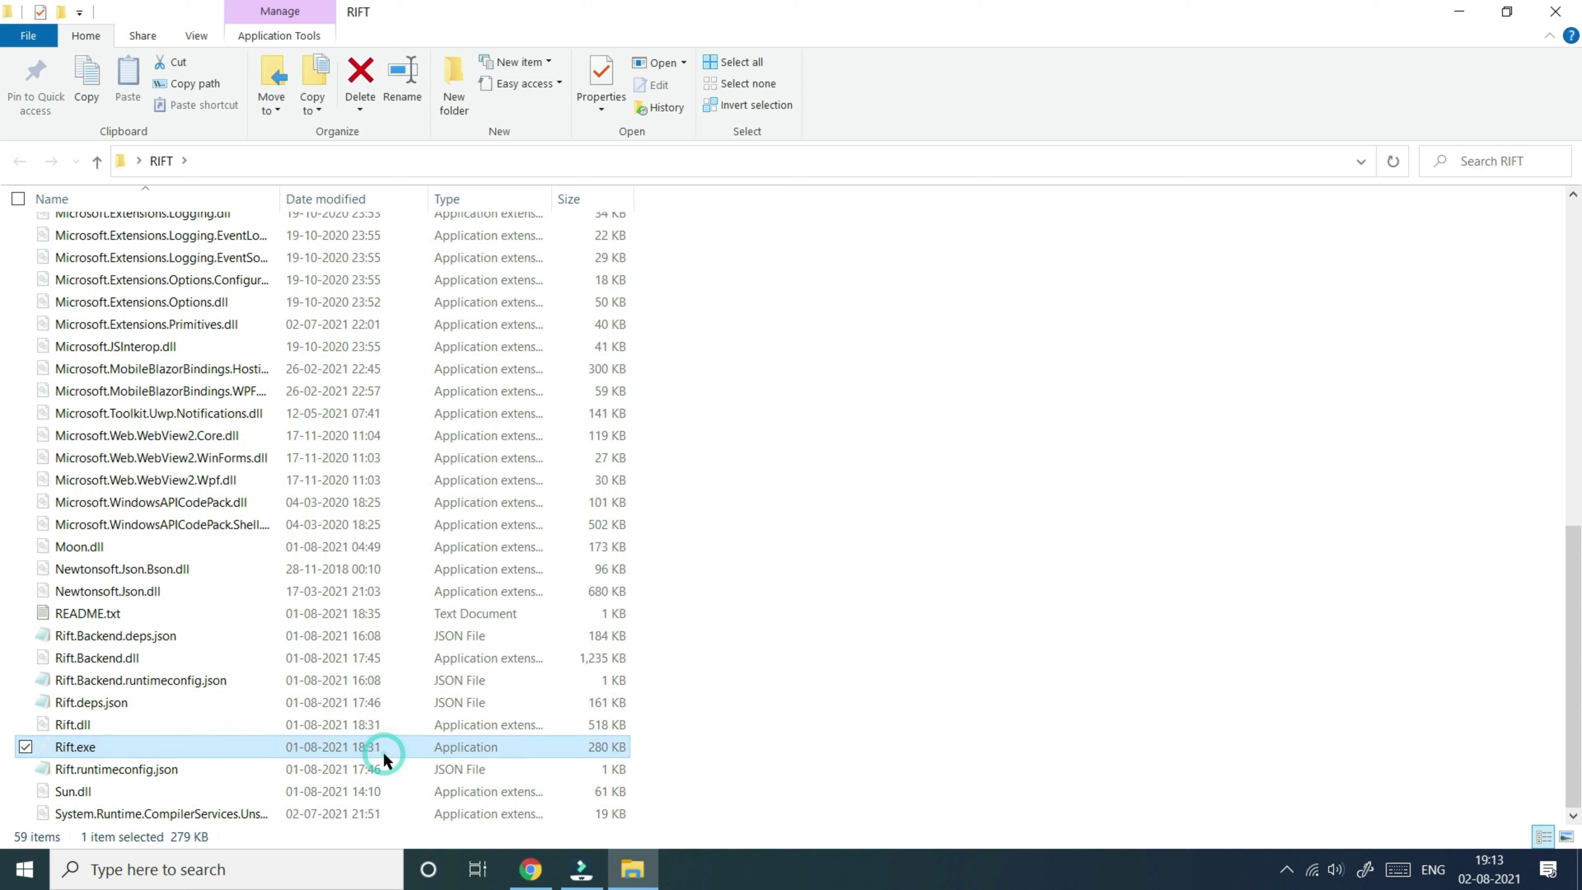
click(668, 345)
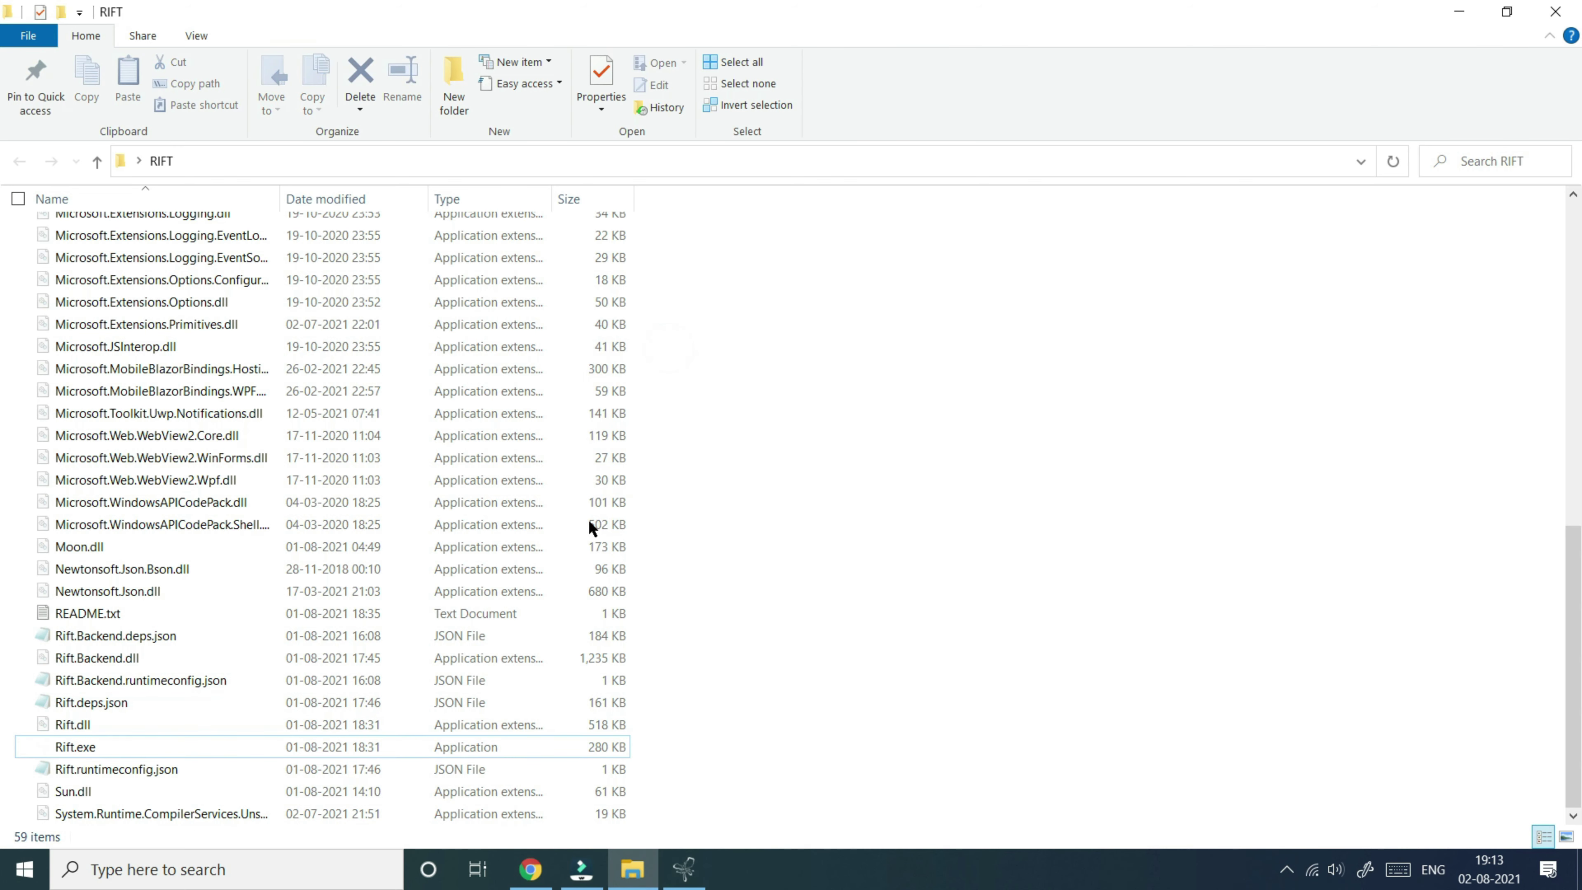
click(684, 869)
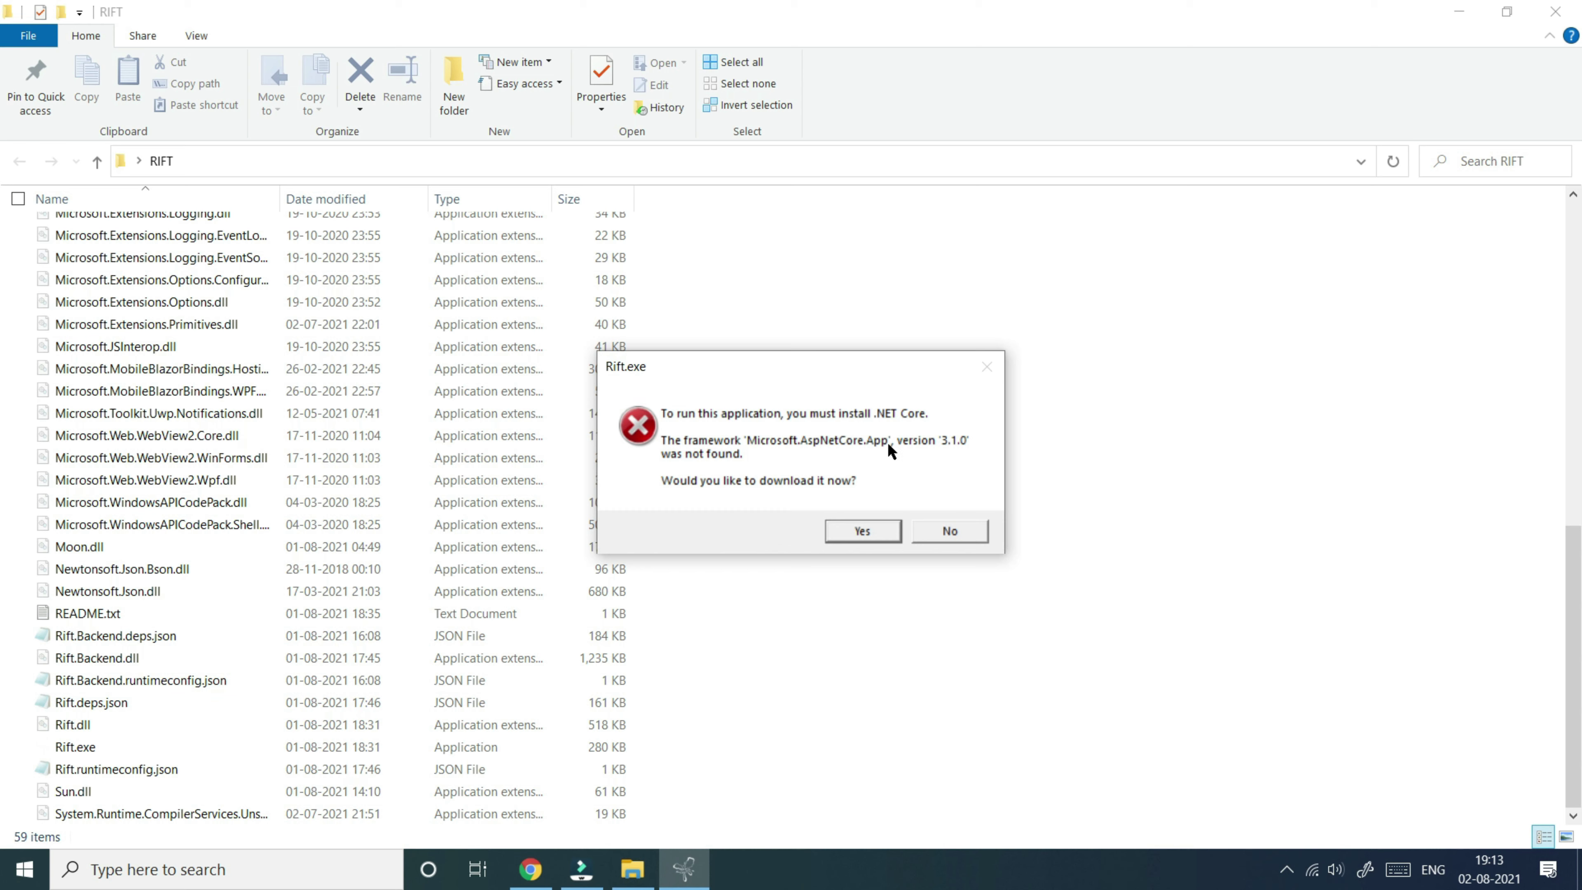
drag(829, 366, 831, 301)
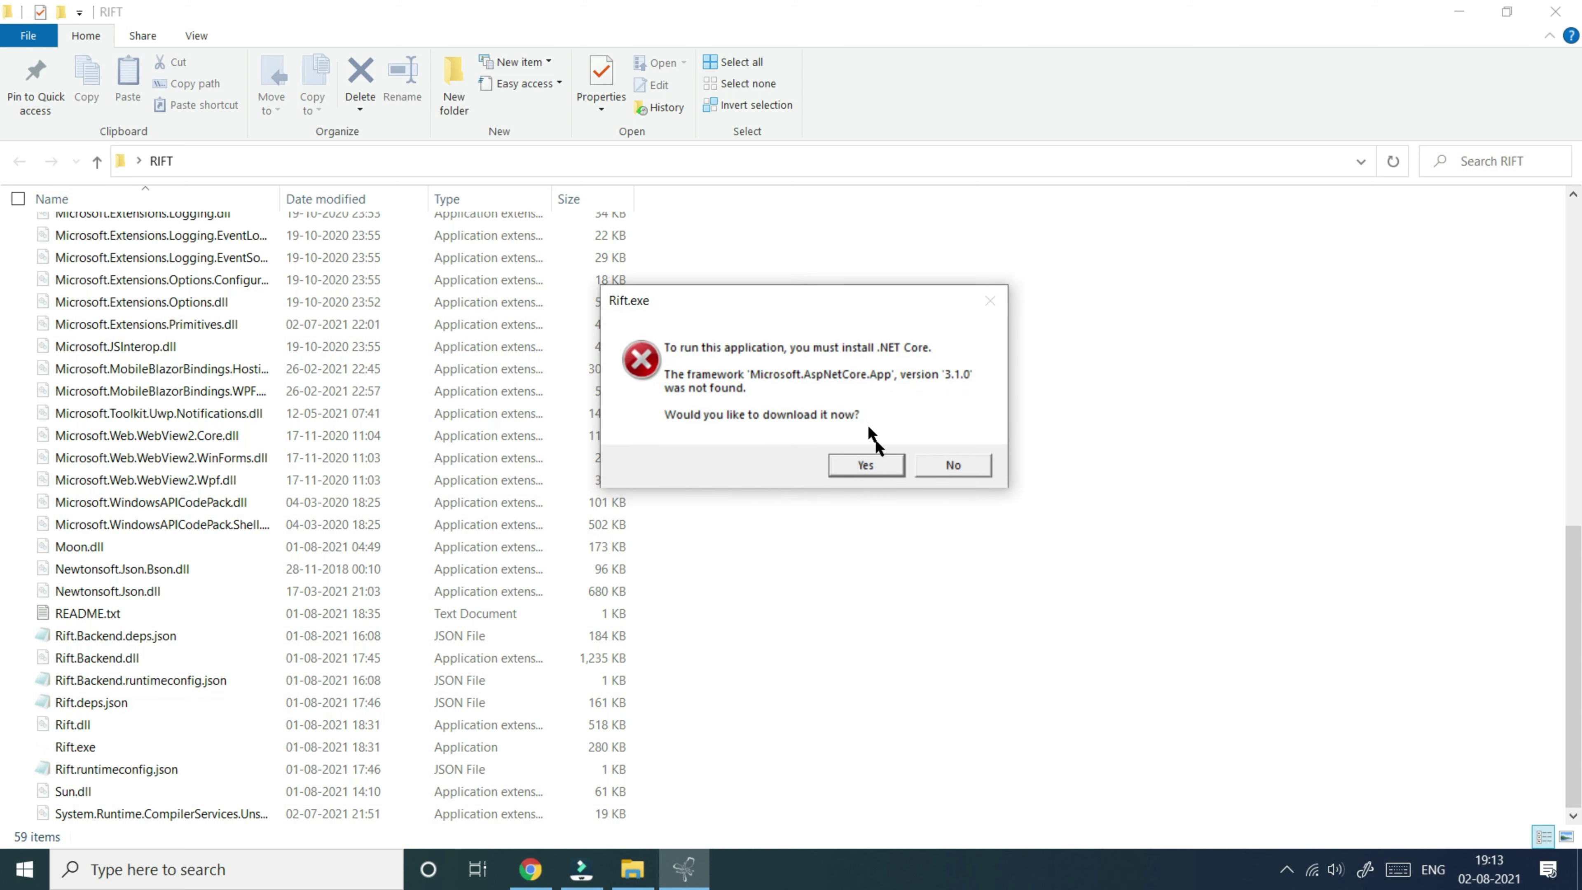
click(872, 466)
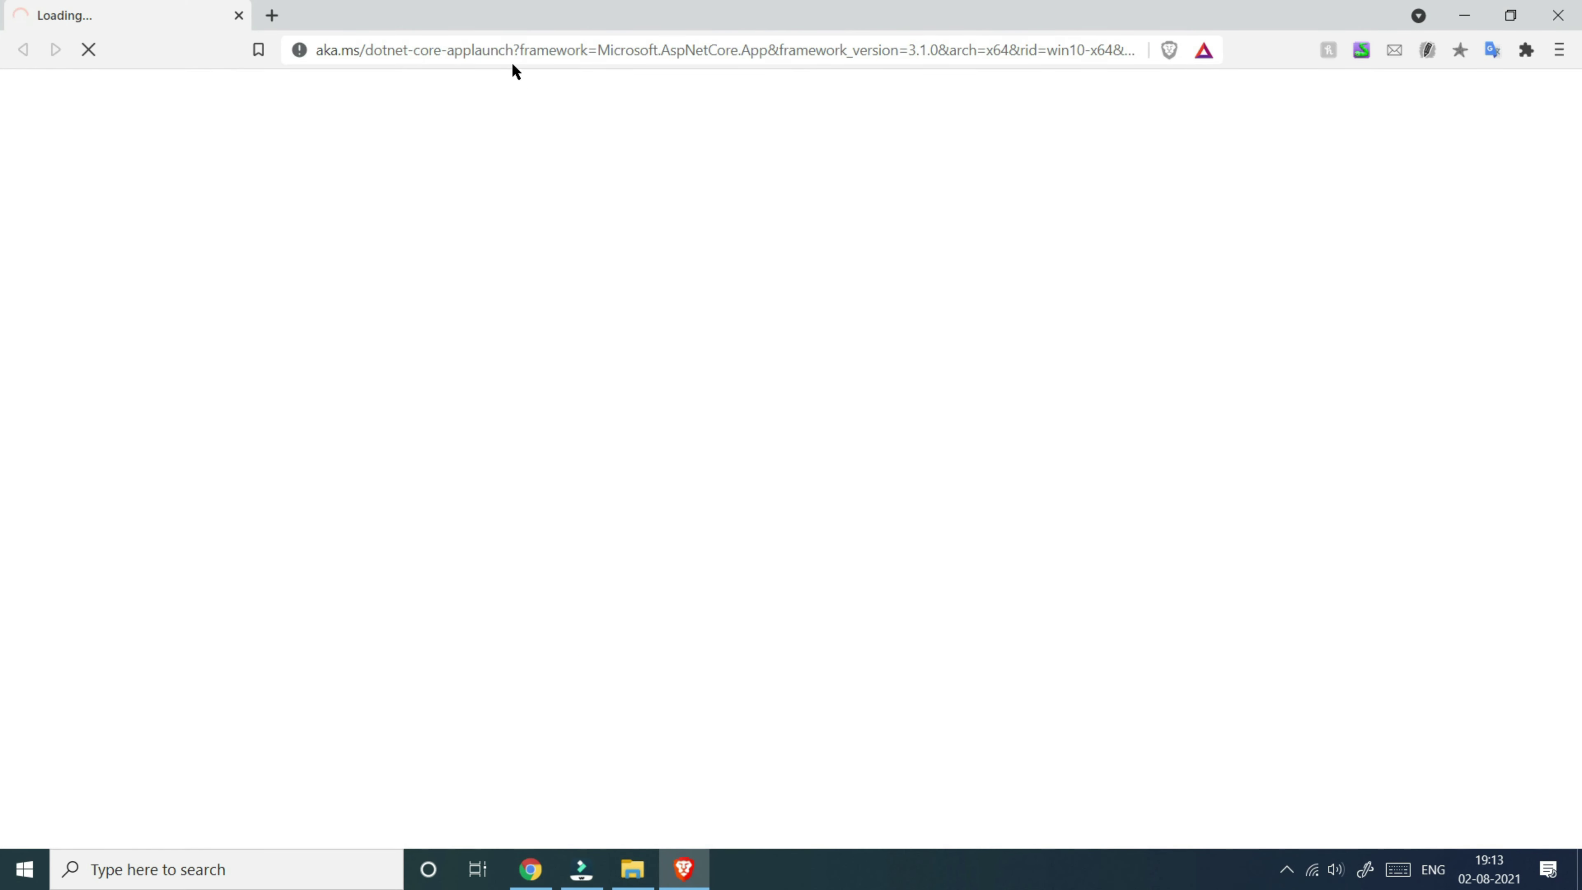
Step: Load the .NET Core 3.1 Runtime download page in a new tab
click(488, 60)
key(ctrl+c)
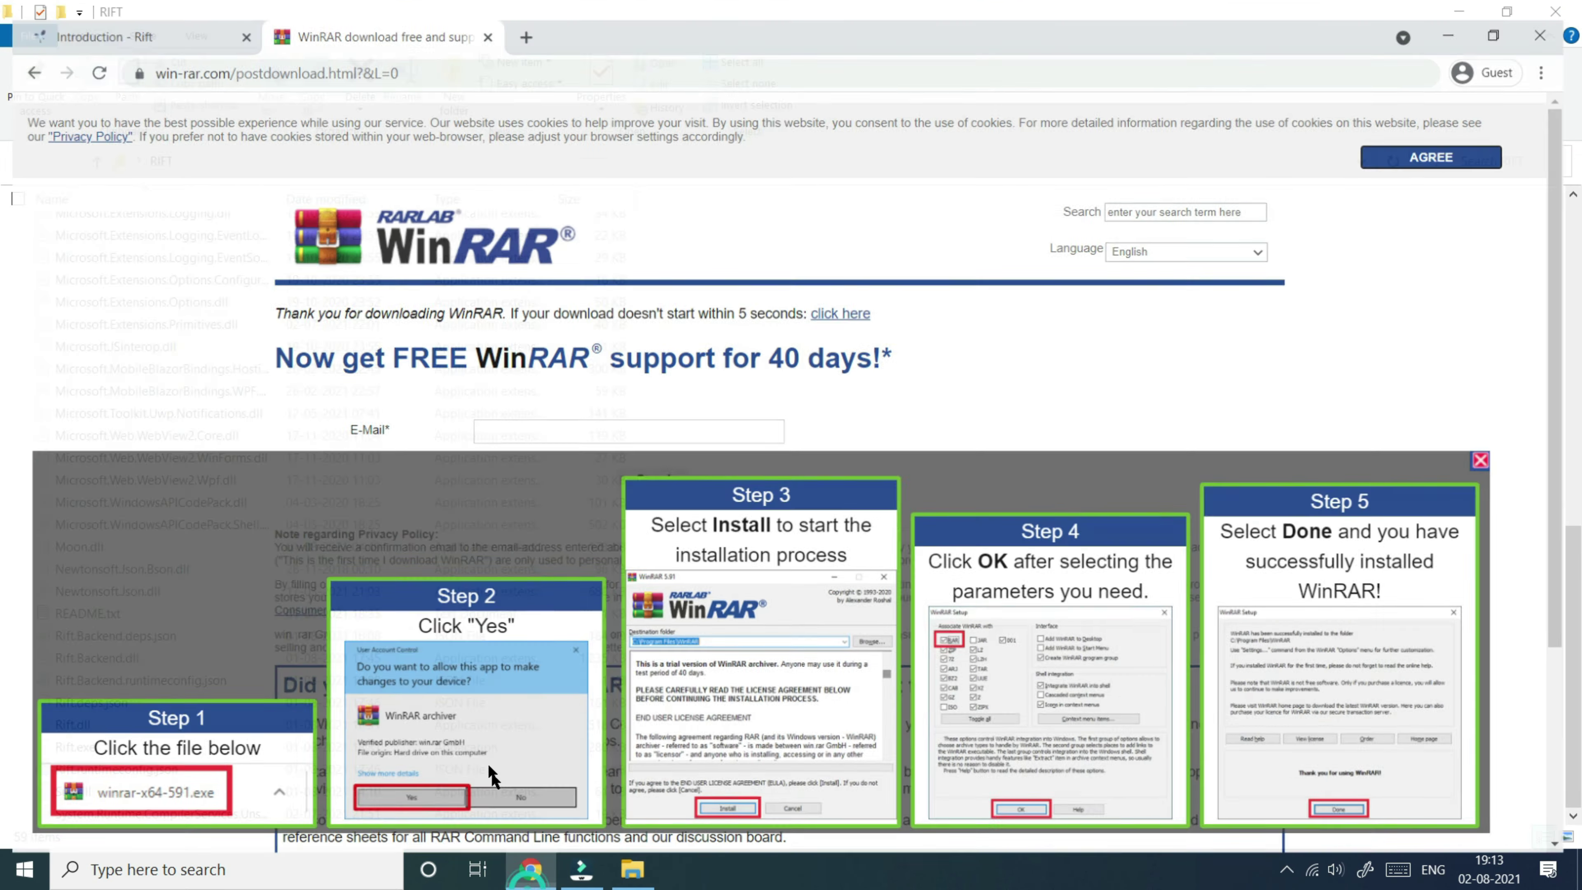
key(ctrl+t)
key(ctrl+v)
key(Return)
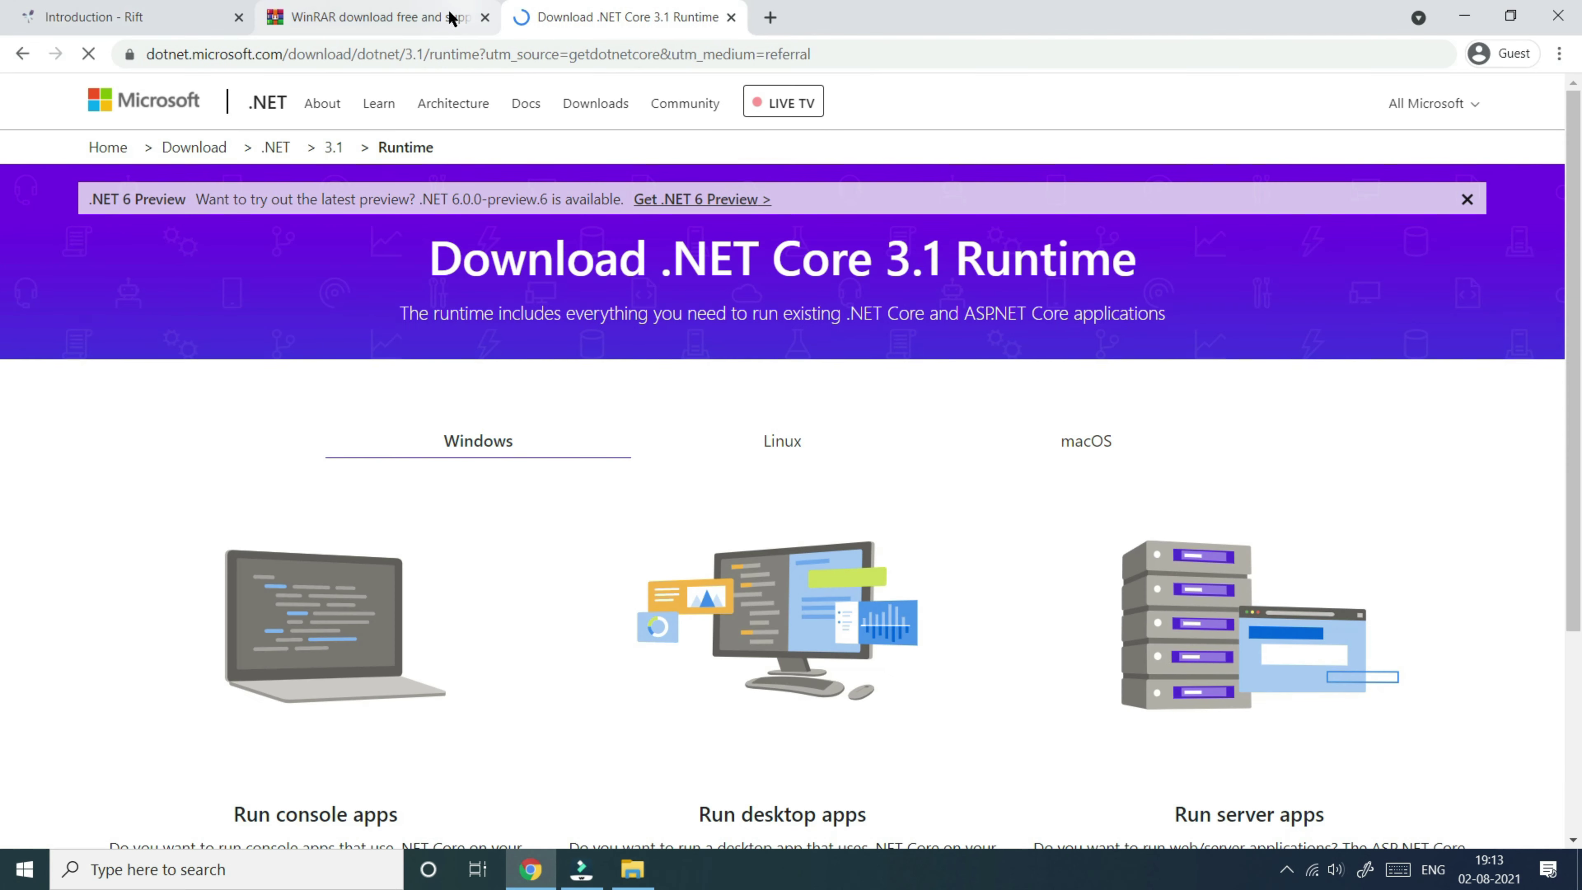
scroll(676, 432, down, 4)
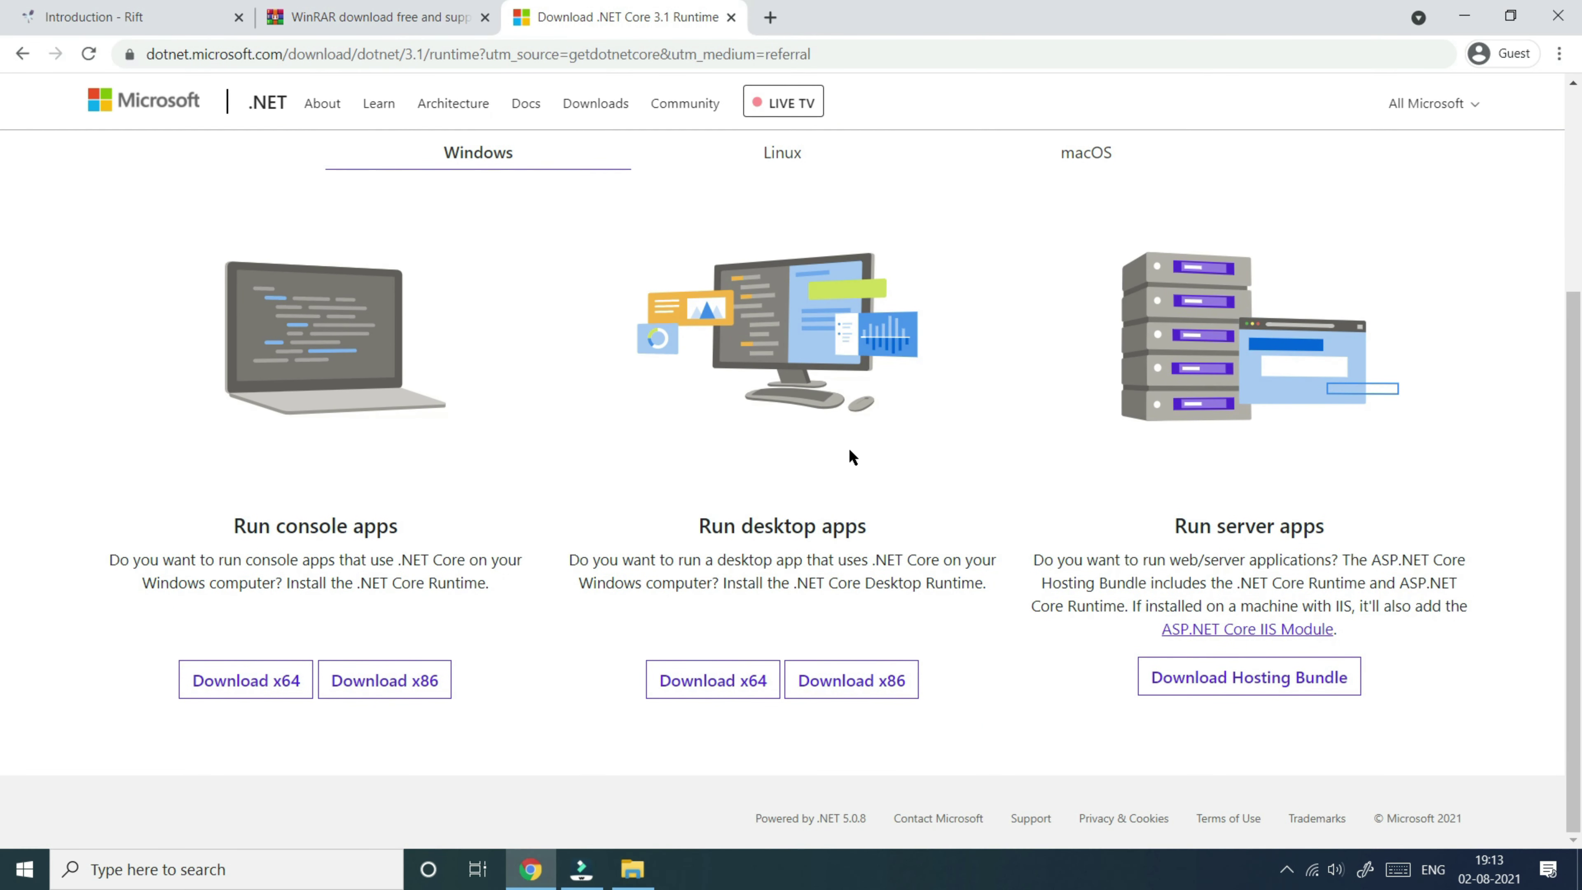
drag(702, 547, 1268, 528)
click(1267, 529)
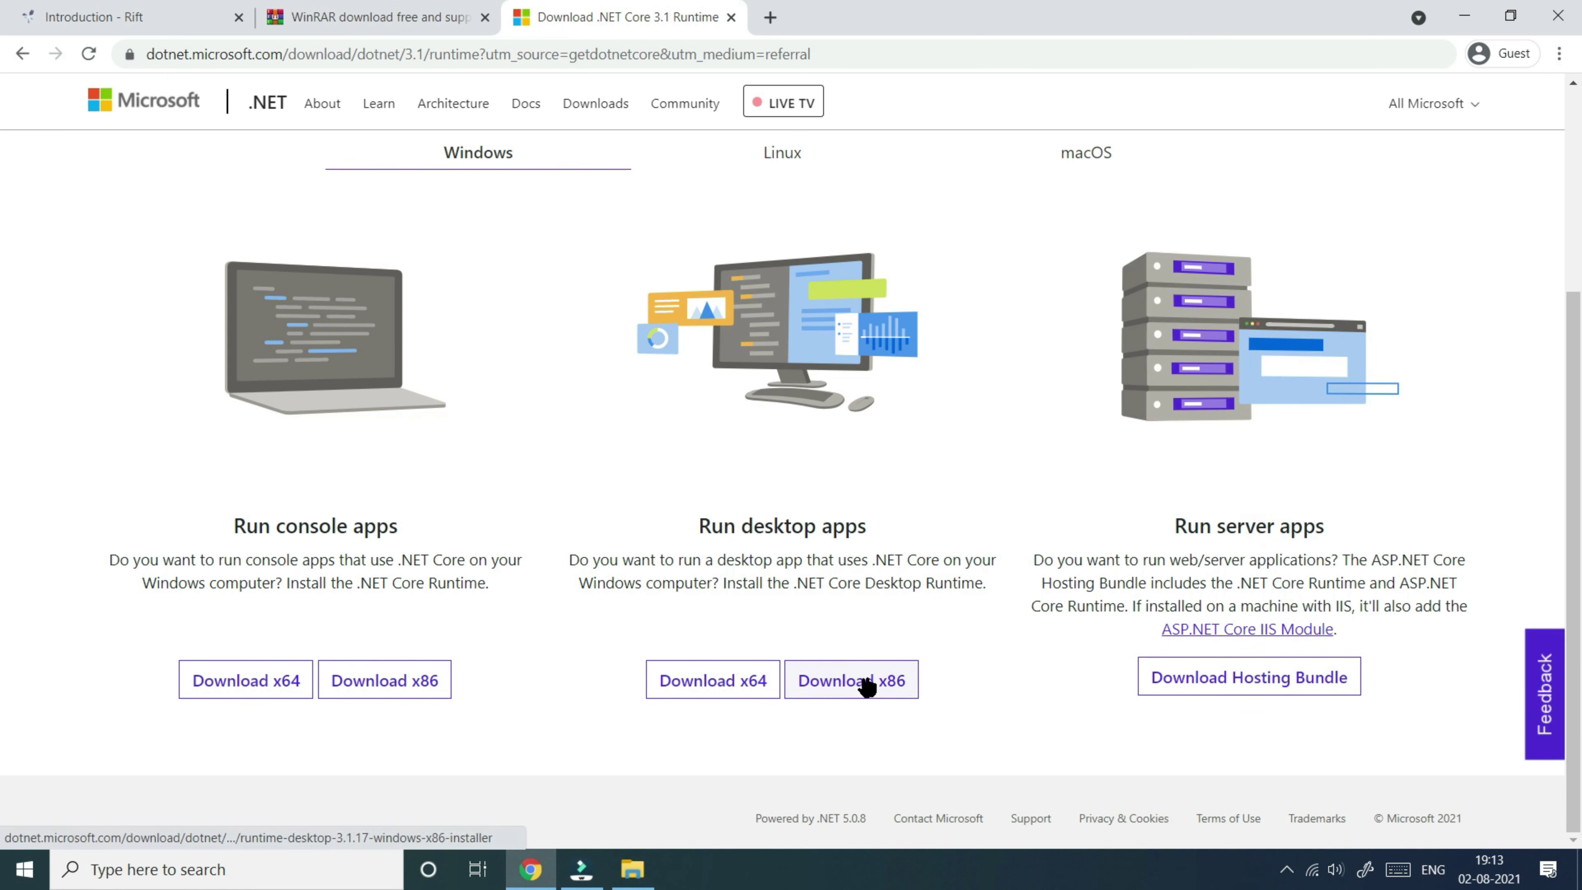
Step: Download Desktop Runtime 3.1.17 x86 and x64 plus the Hosting Bundle, then show all downloads
click(901, 687)
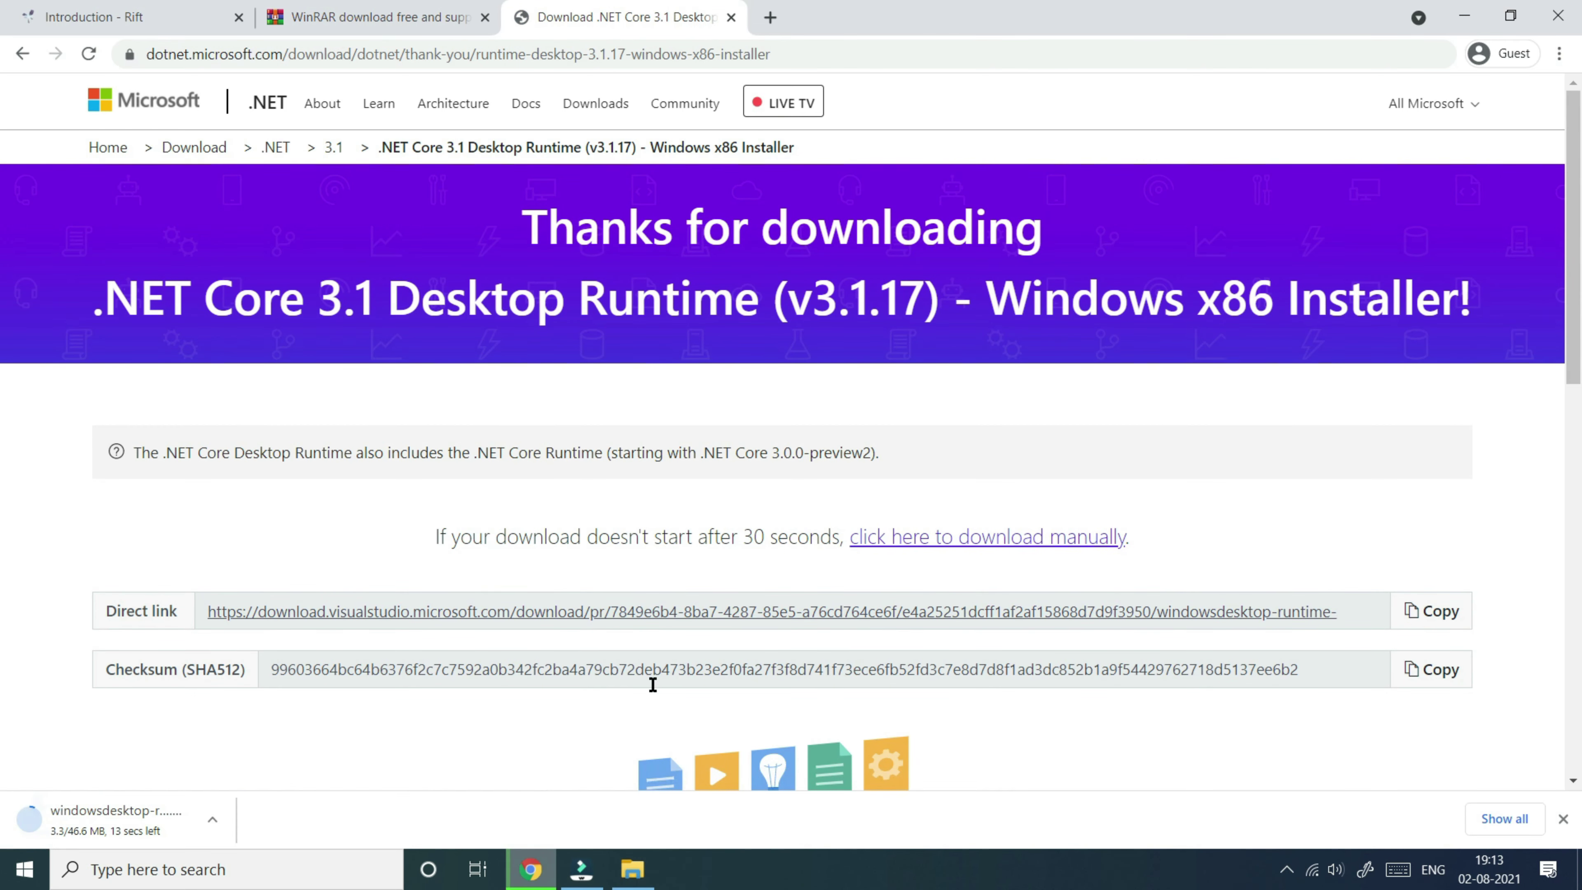
click(23, 55)
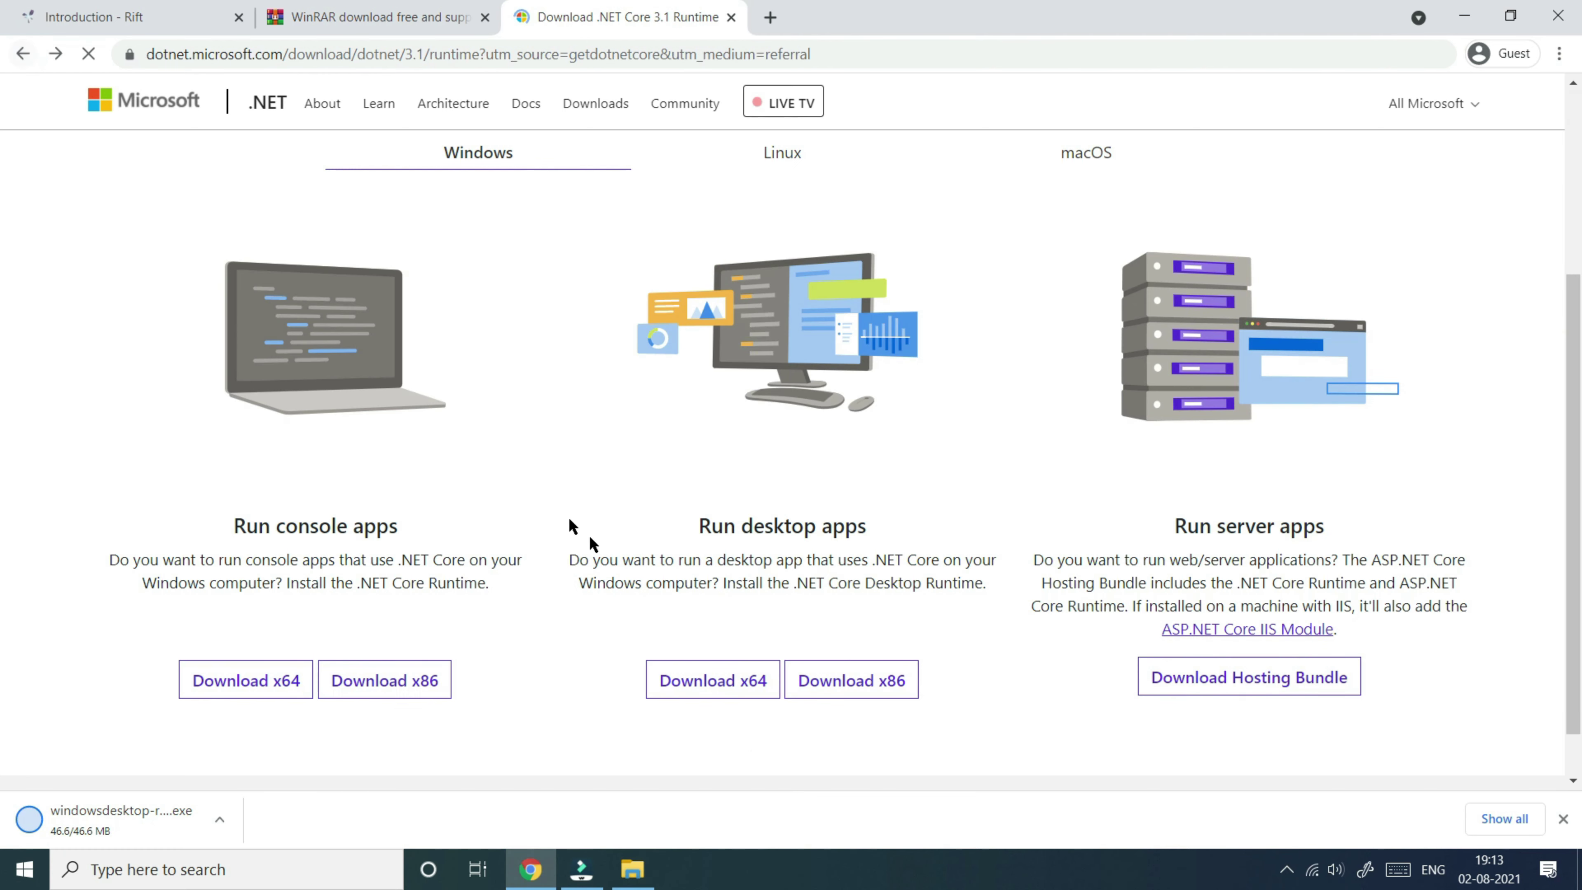
click(672, 681)
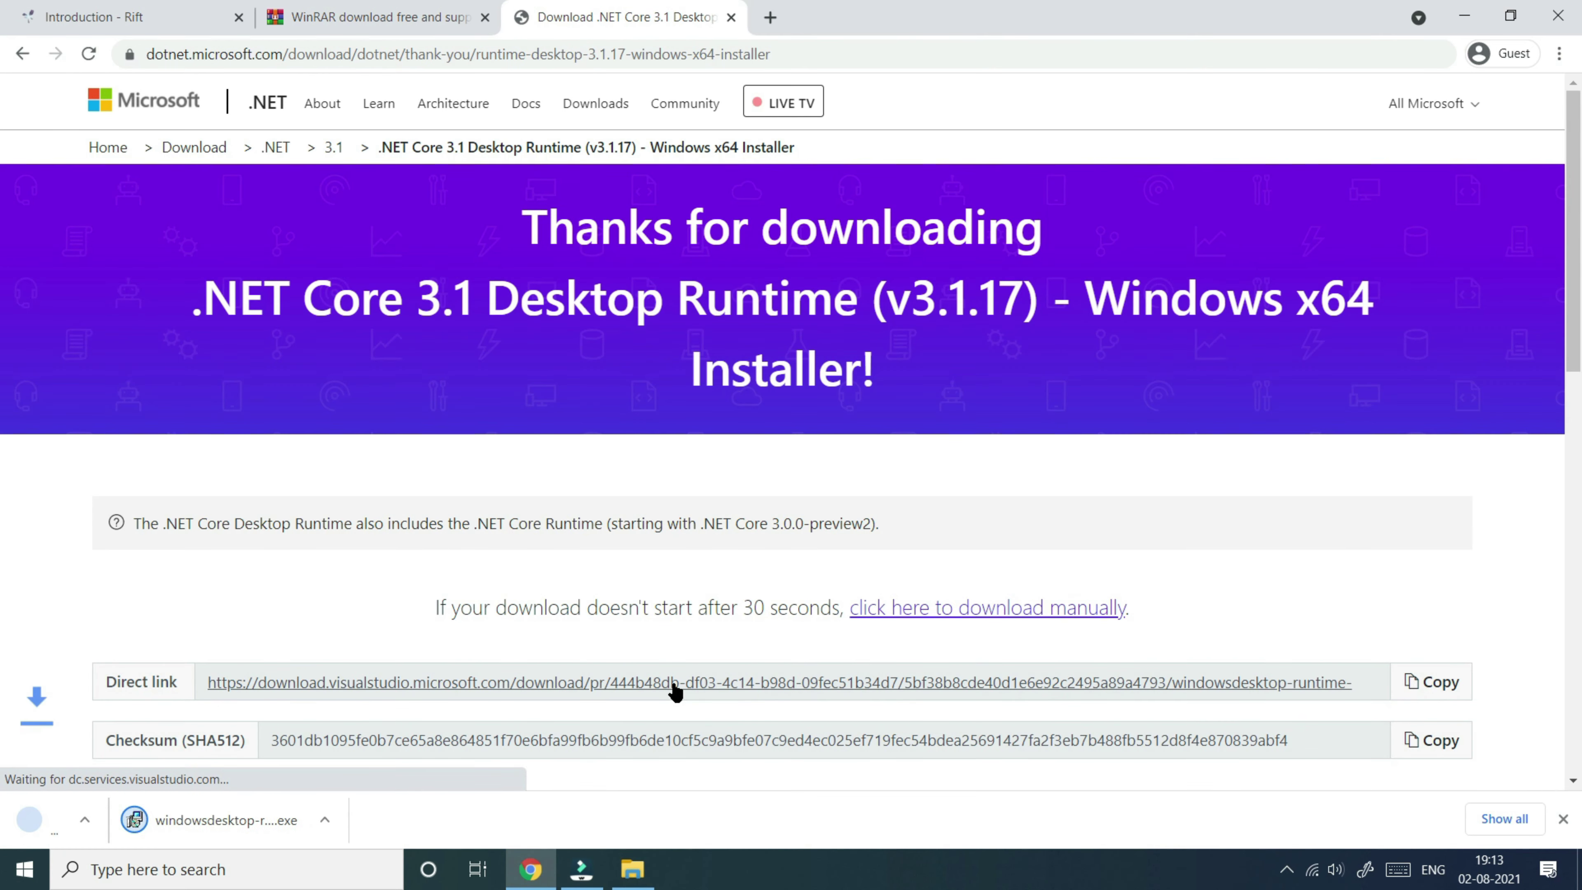
click(24, 55)
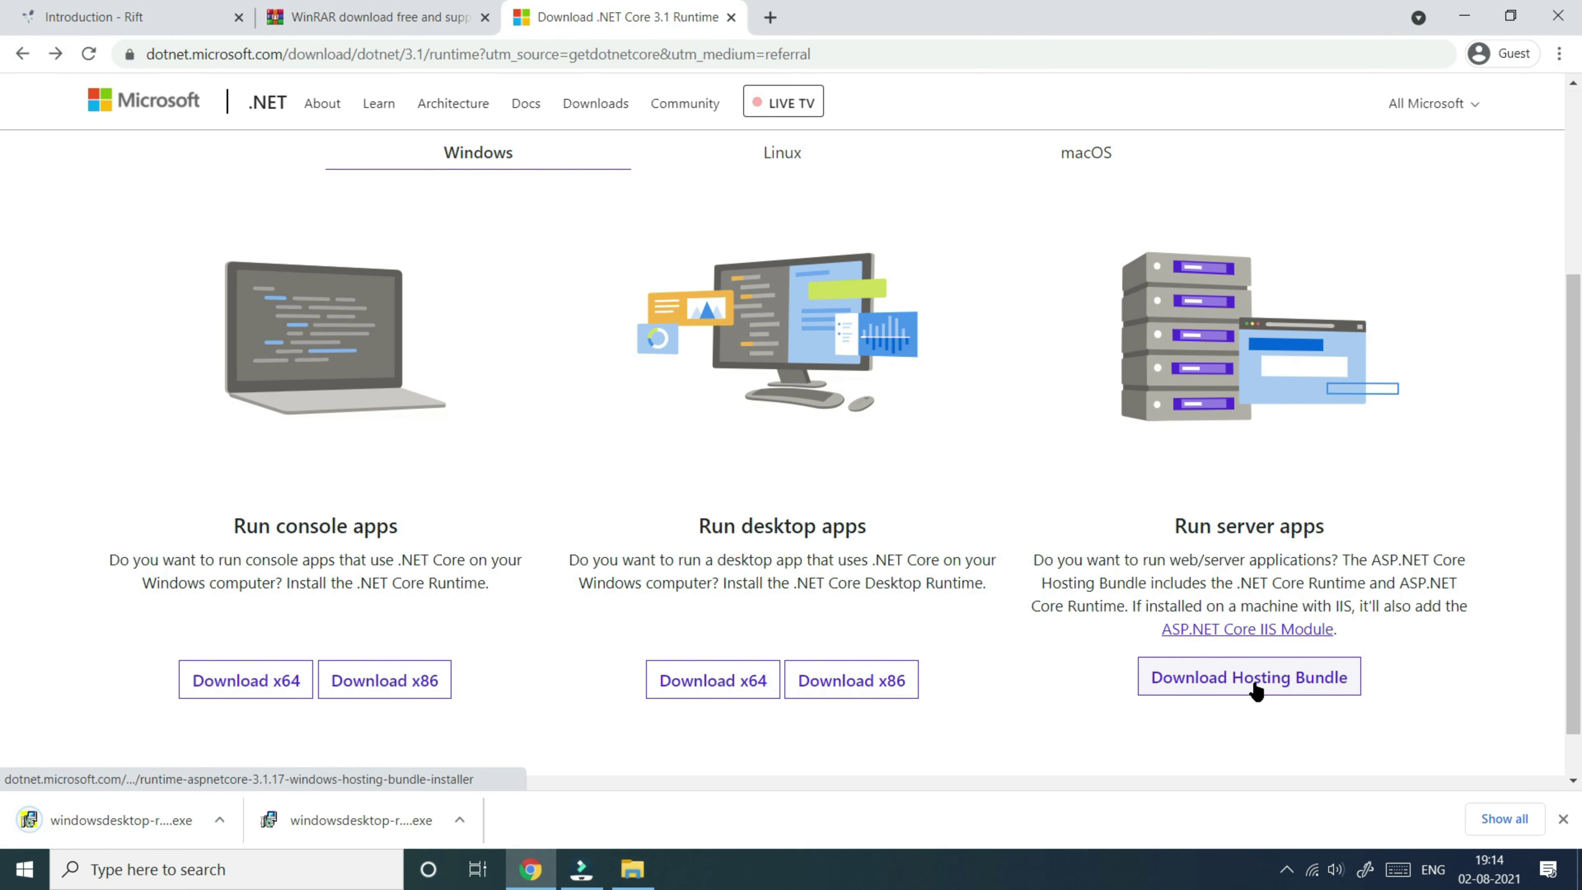
click(1257, 686)
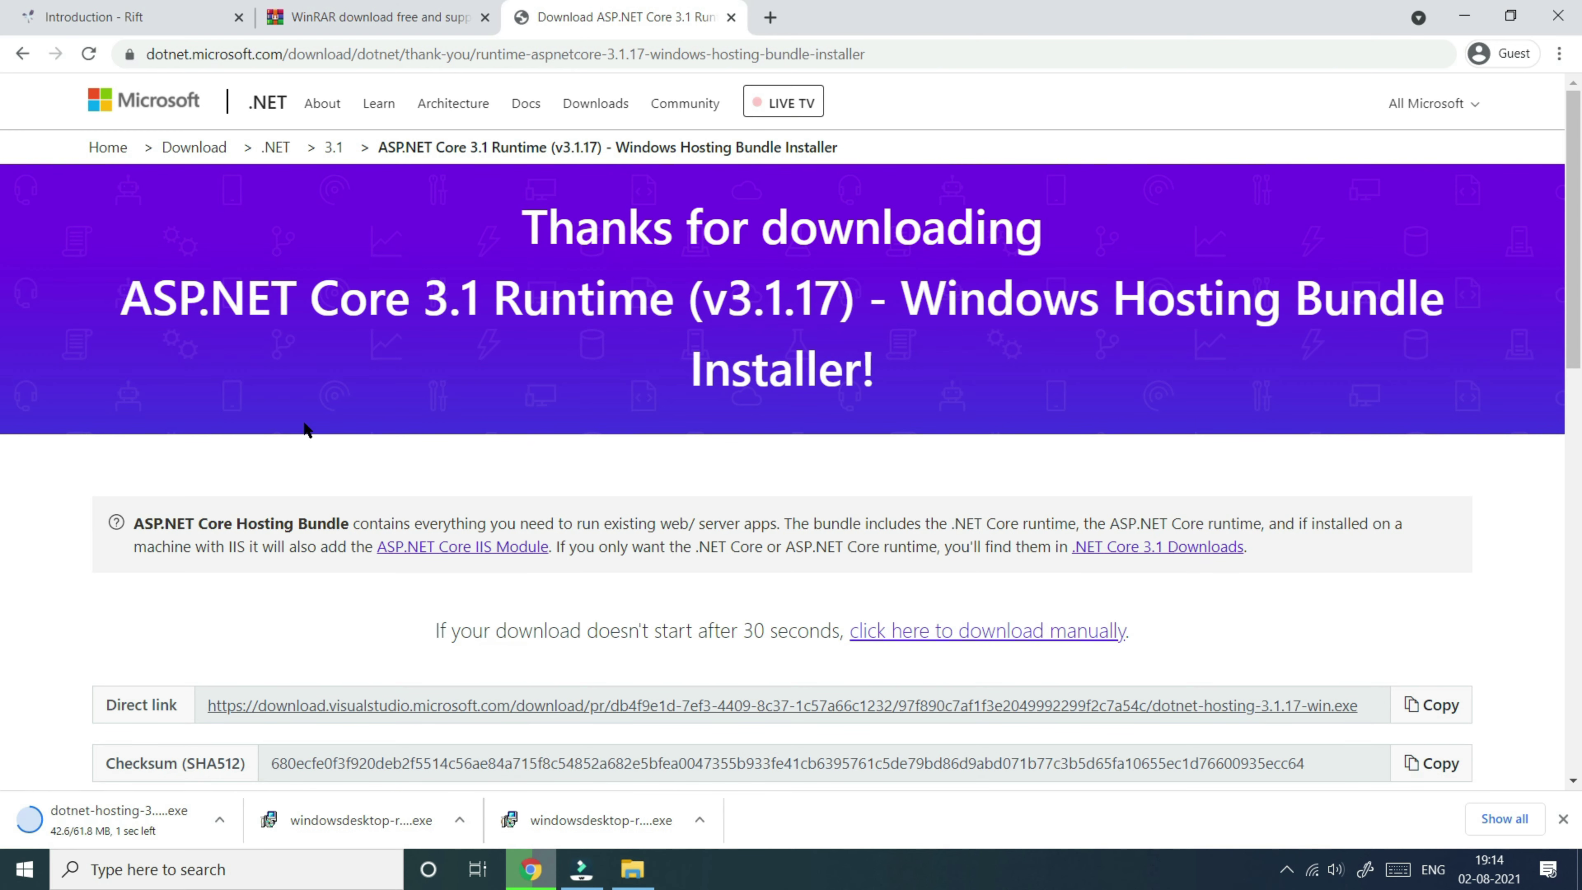
click(1501, 821)
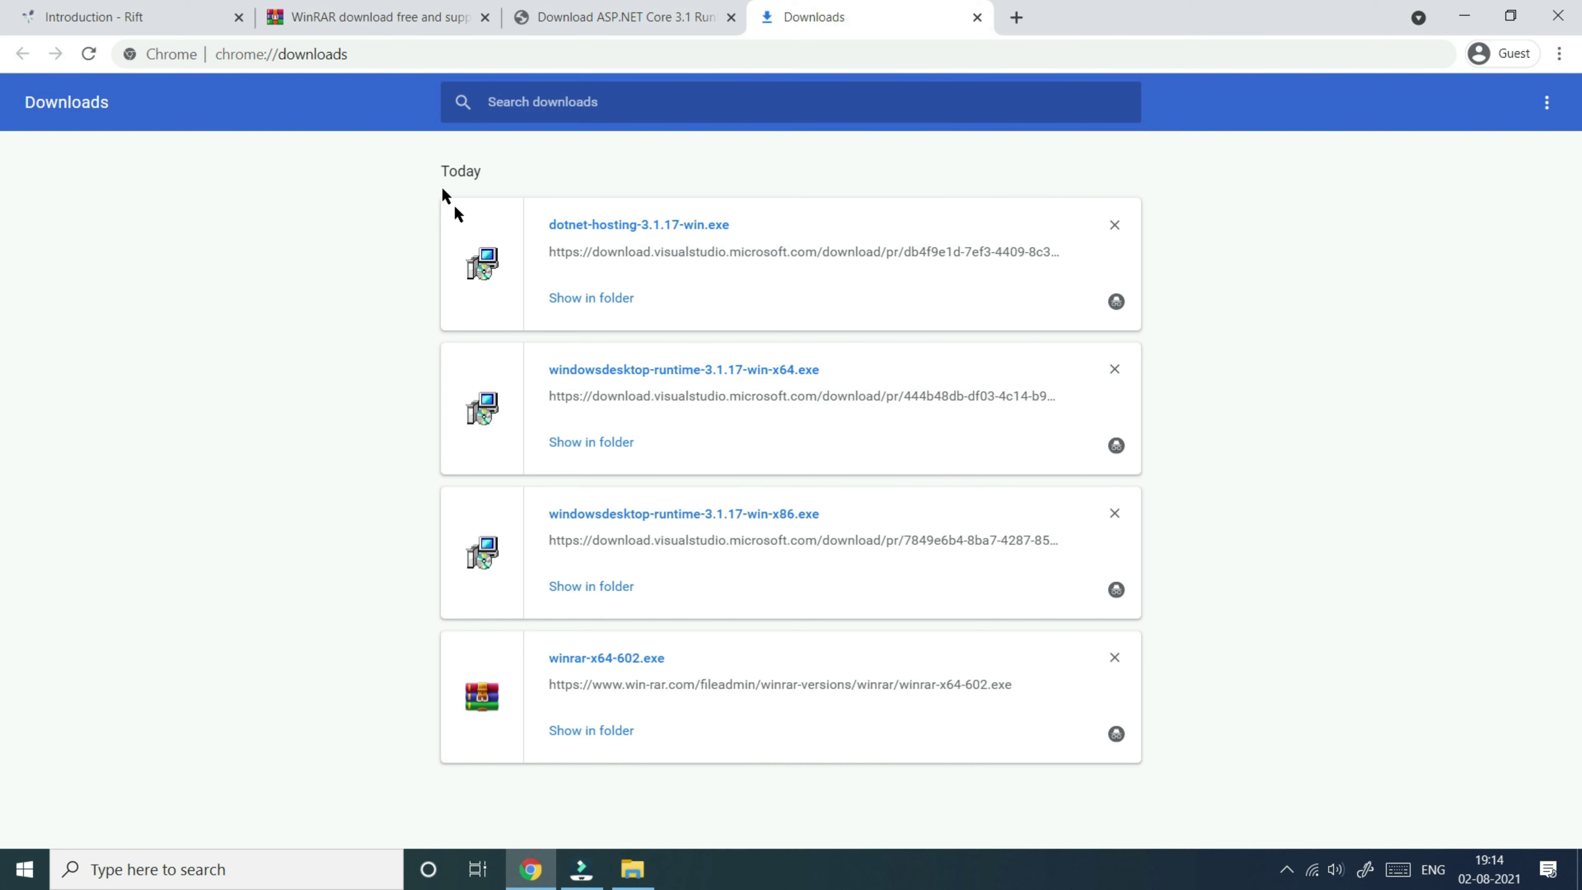
Step: Reopen chrome://downloads and show dotnet-hosting-3.1.17-win.exe in its Downloads folder
click(371, 62)
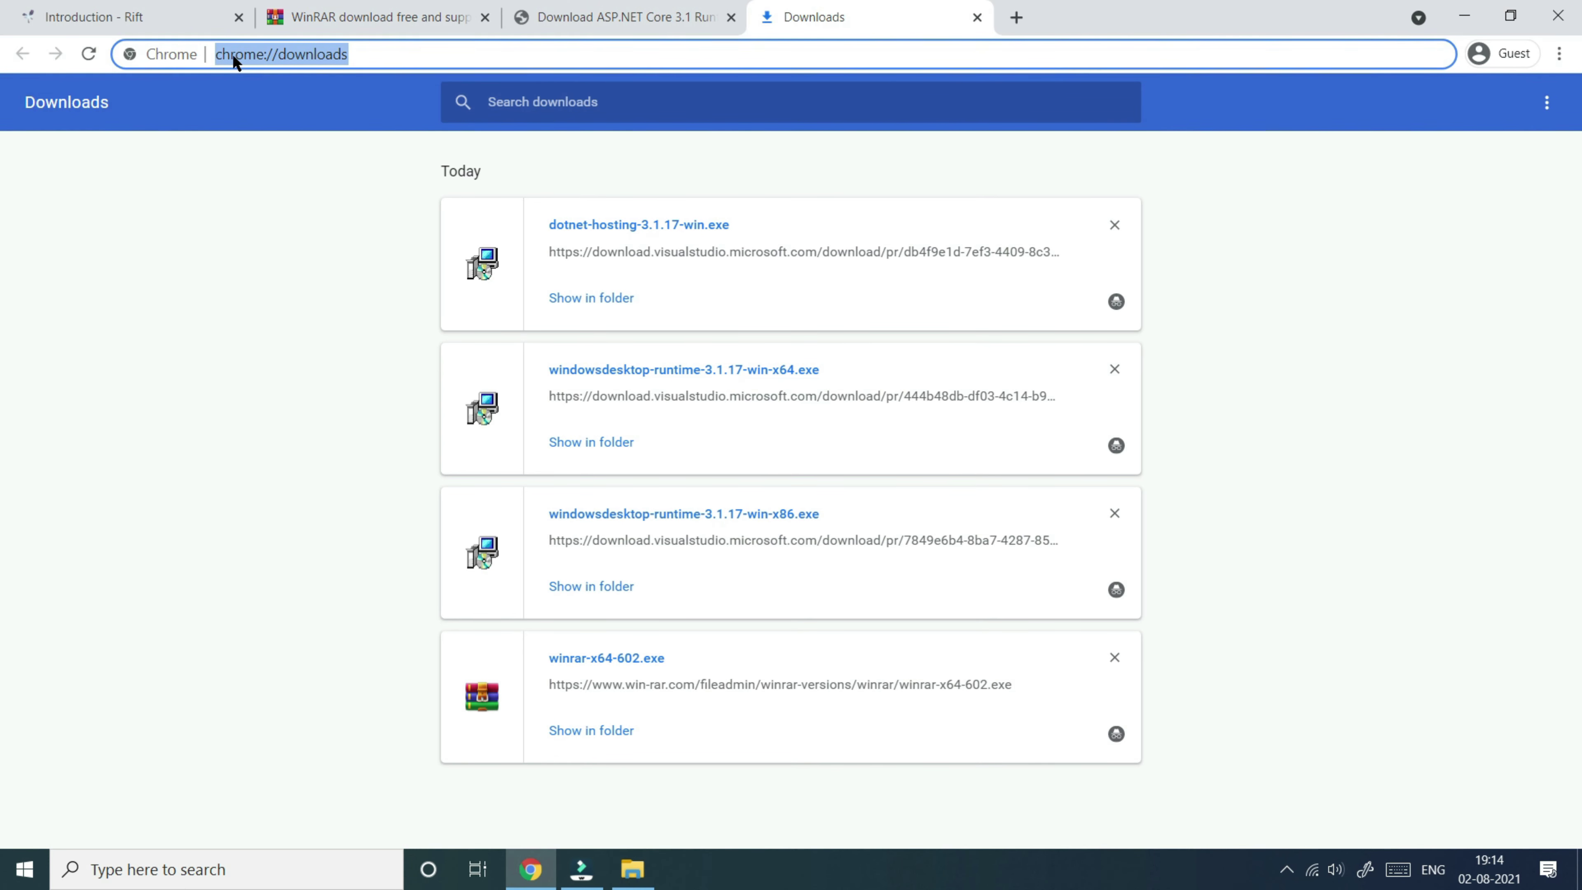
key(ctrl+t)
middle_click(807, 22)
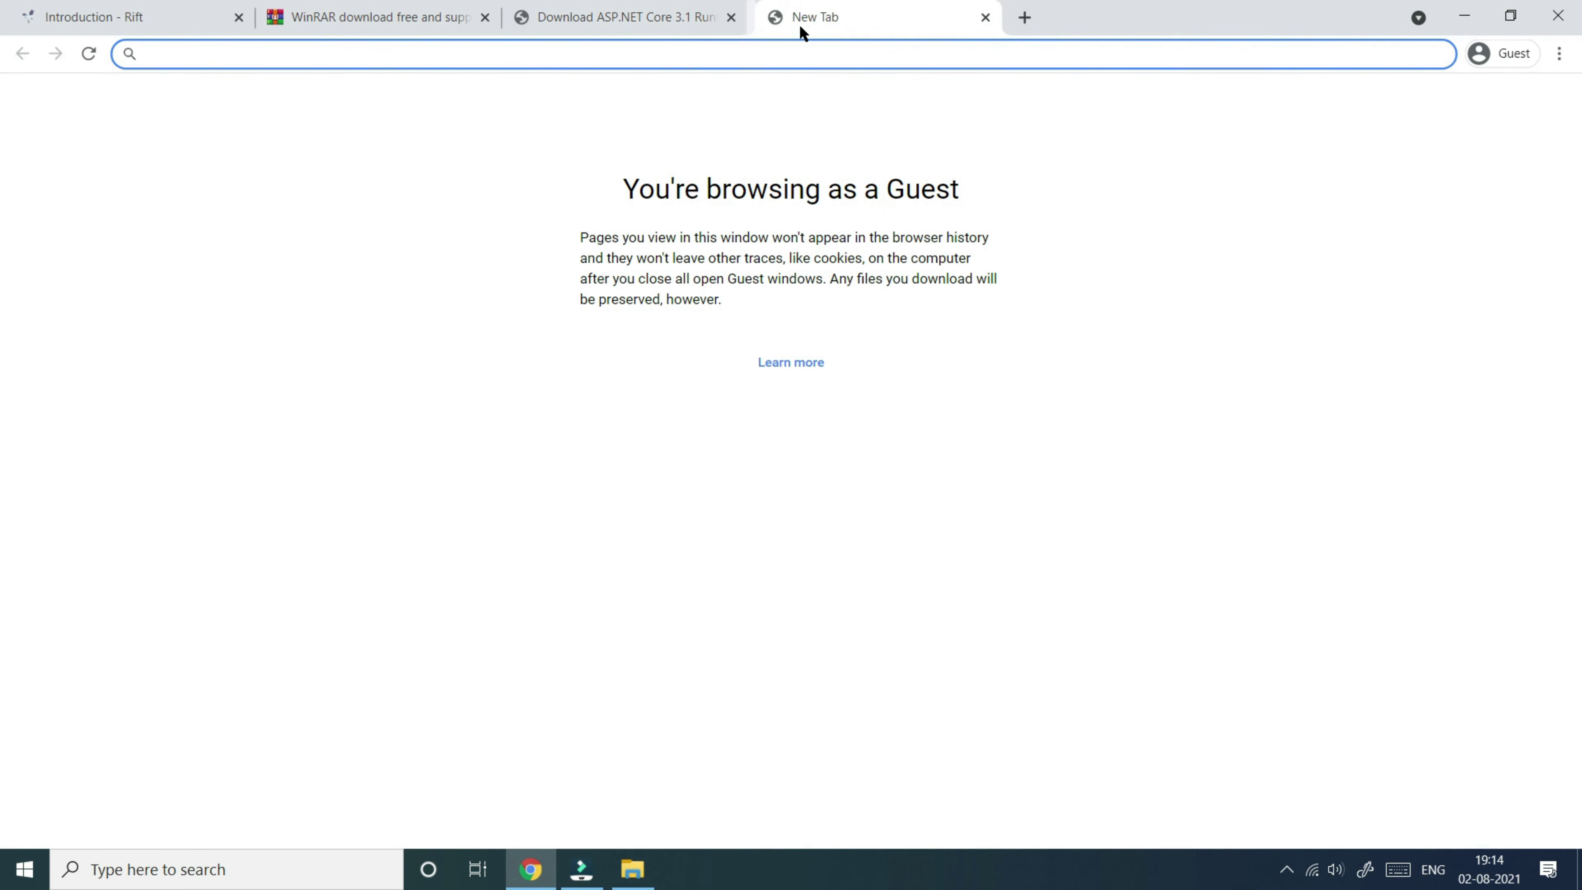
text(chro)
text(://)
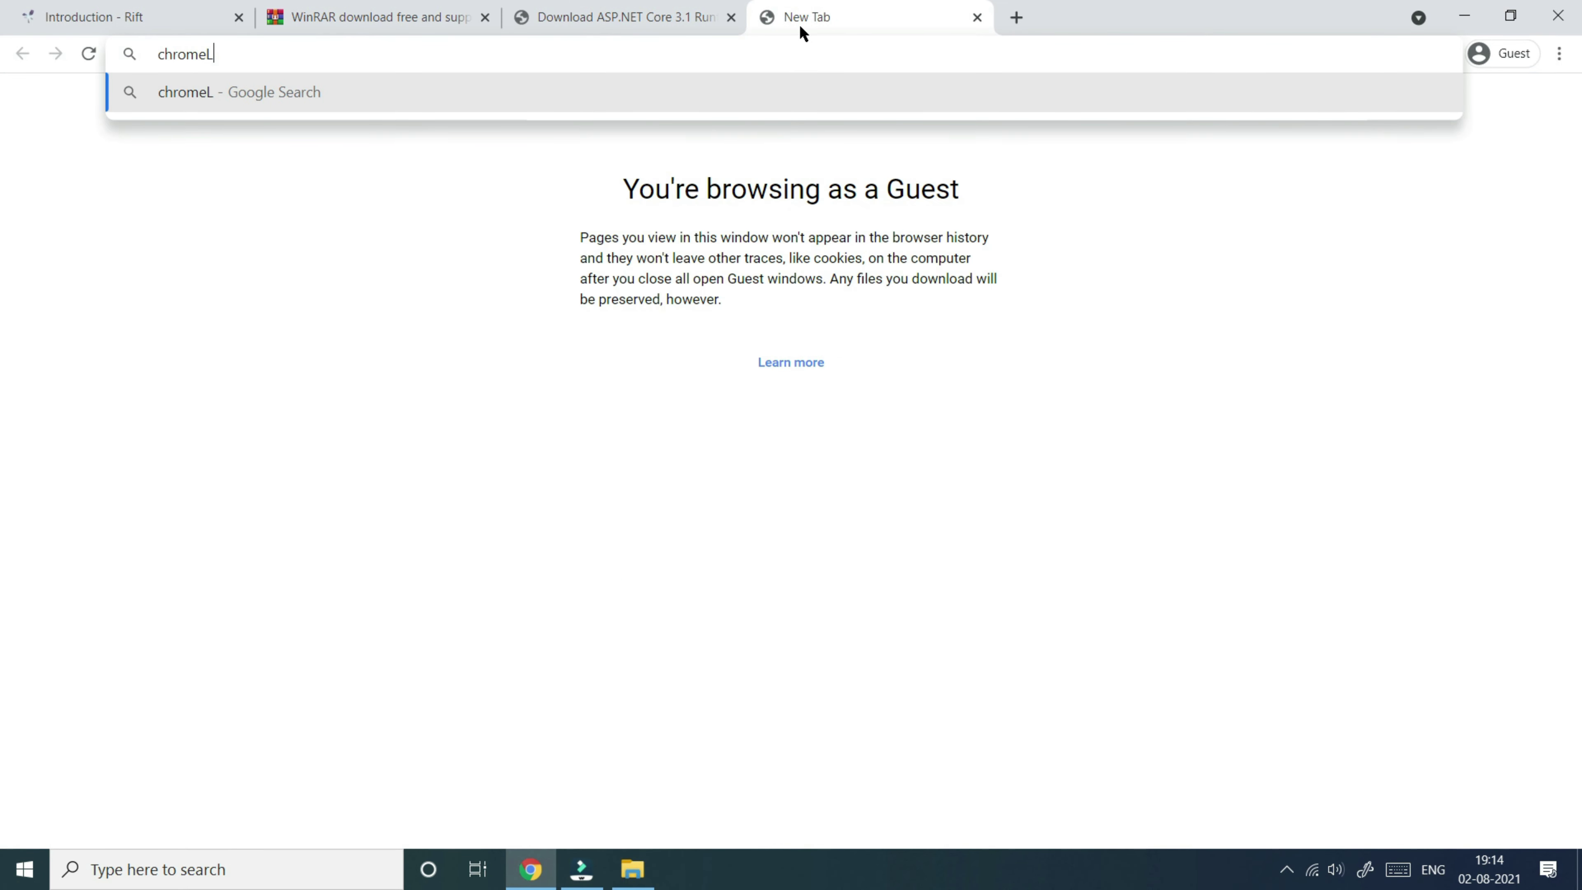
text(downloads)
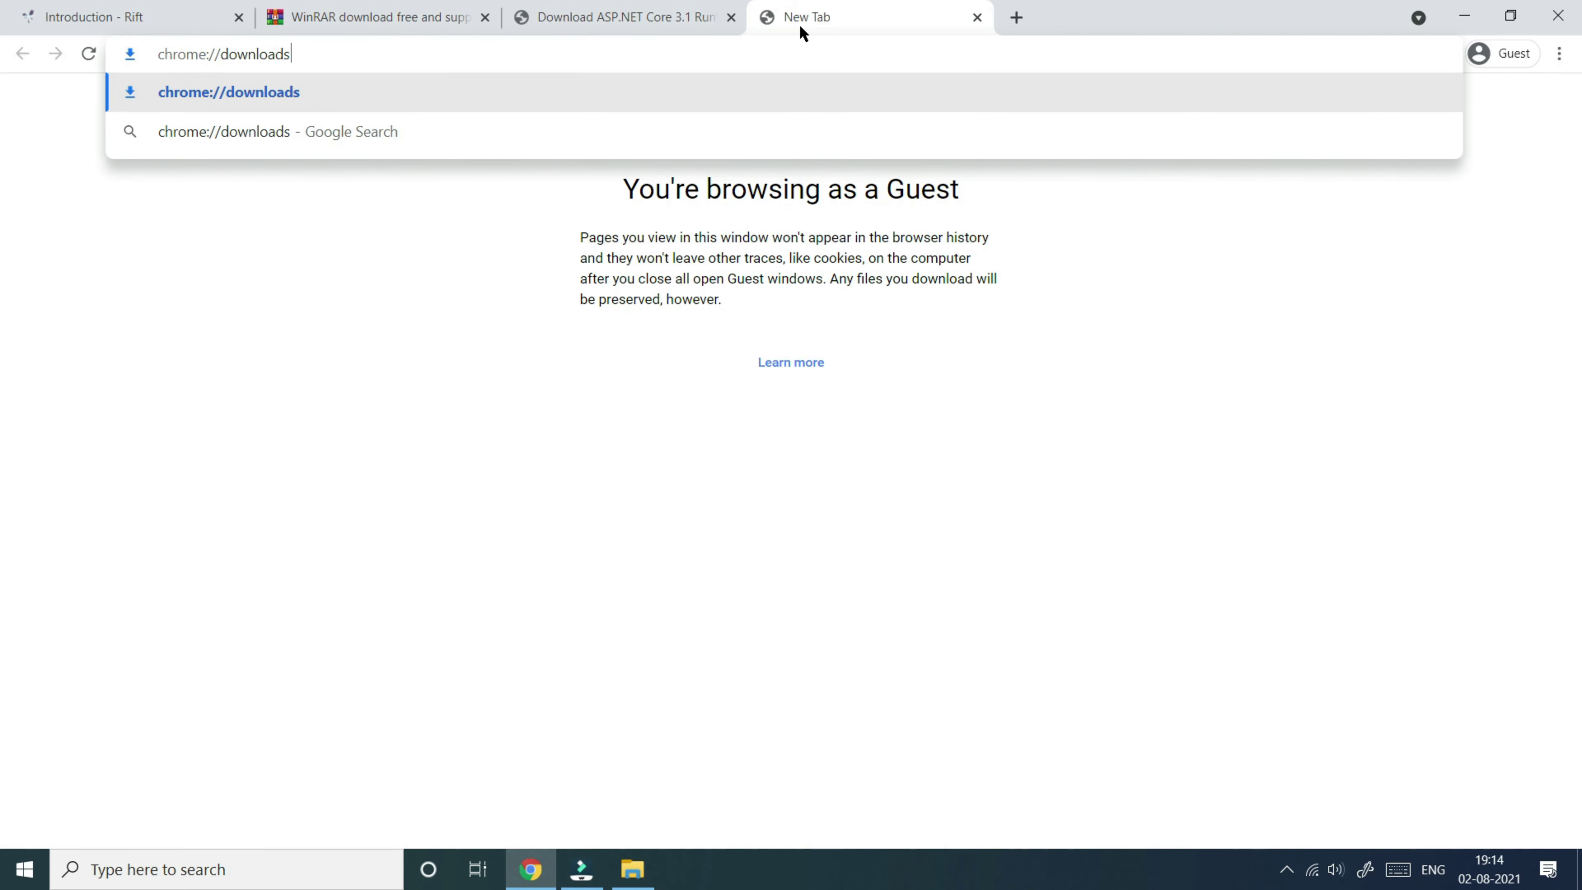
key(Return)
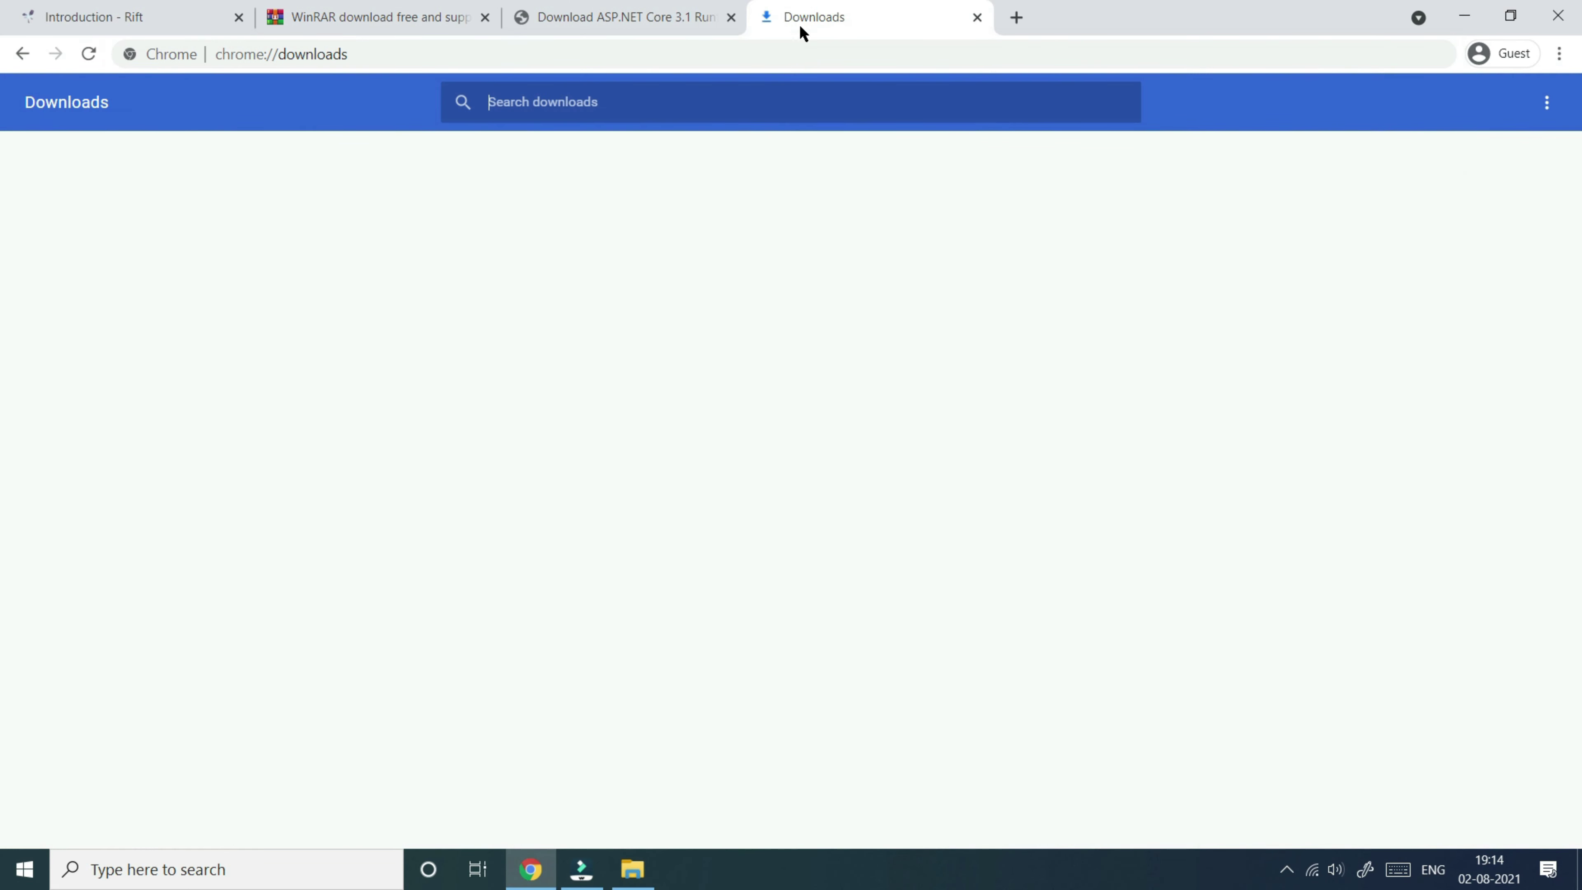
middle_click(589, 9)
click(591, 298)
drag(601, 534, 495, 461)
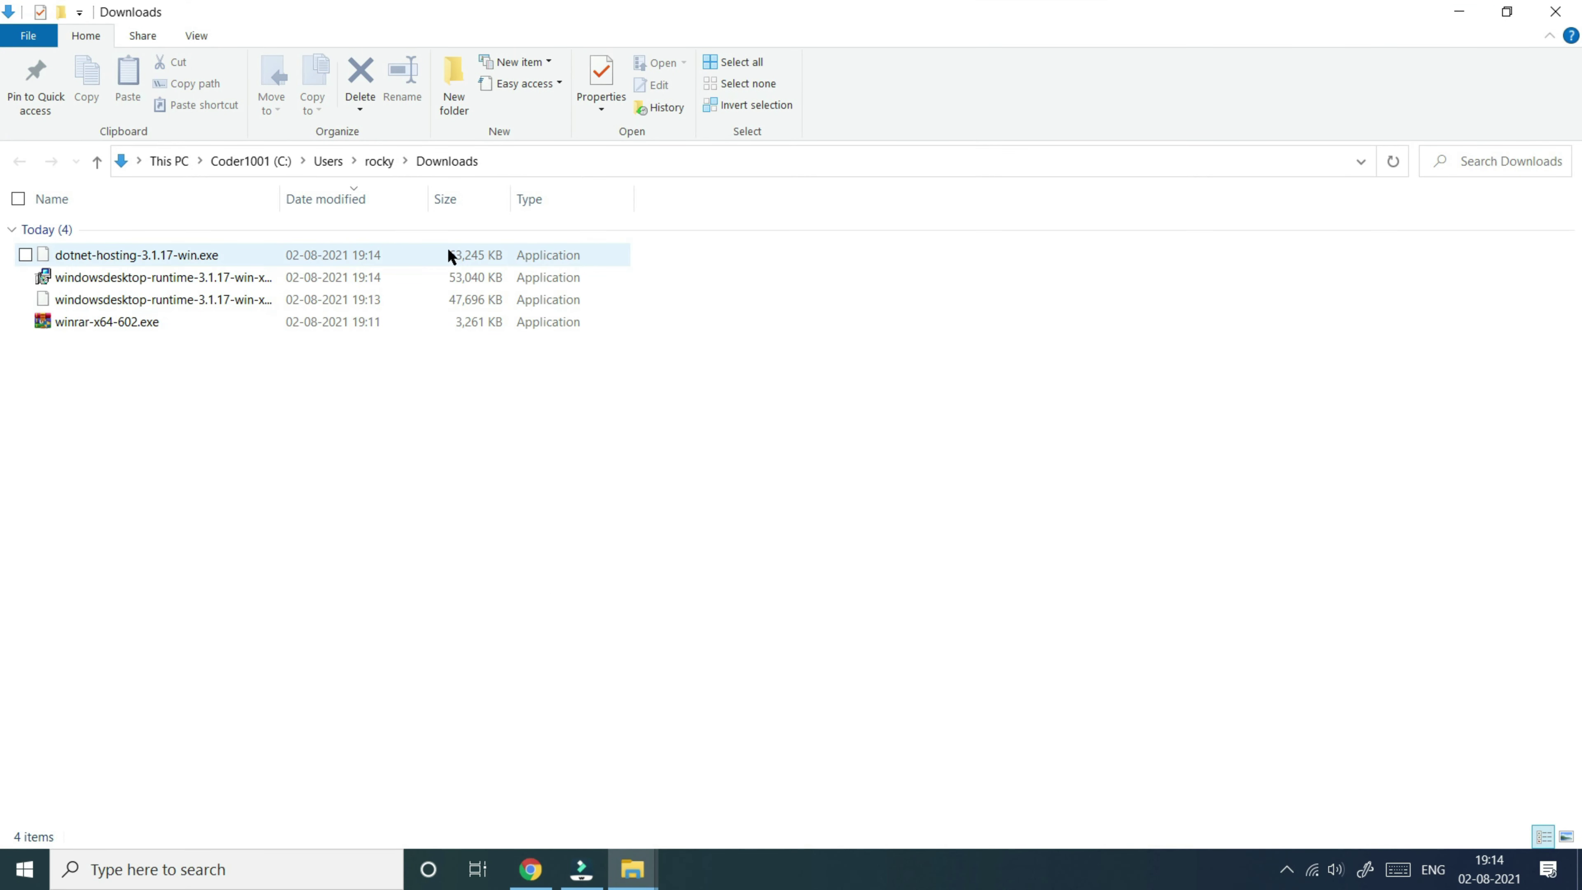
Step: Run dotnet-hosting-3.1.17-win.exe, agree to the license terms and install with administrator approval
double_click(432, 256)
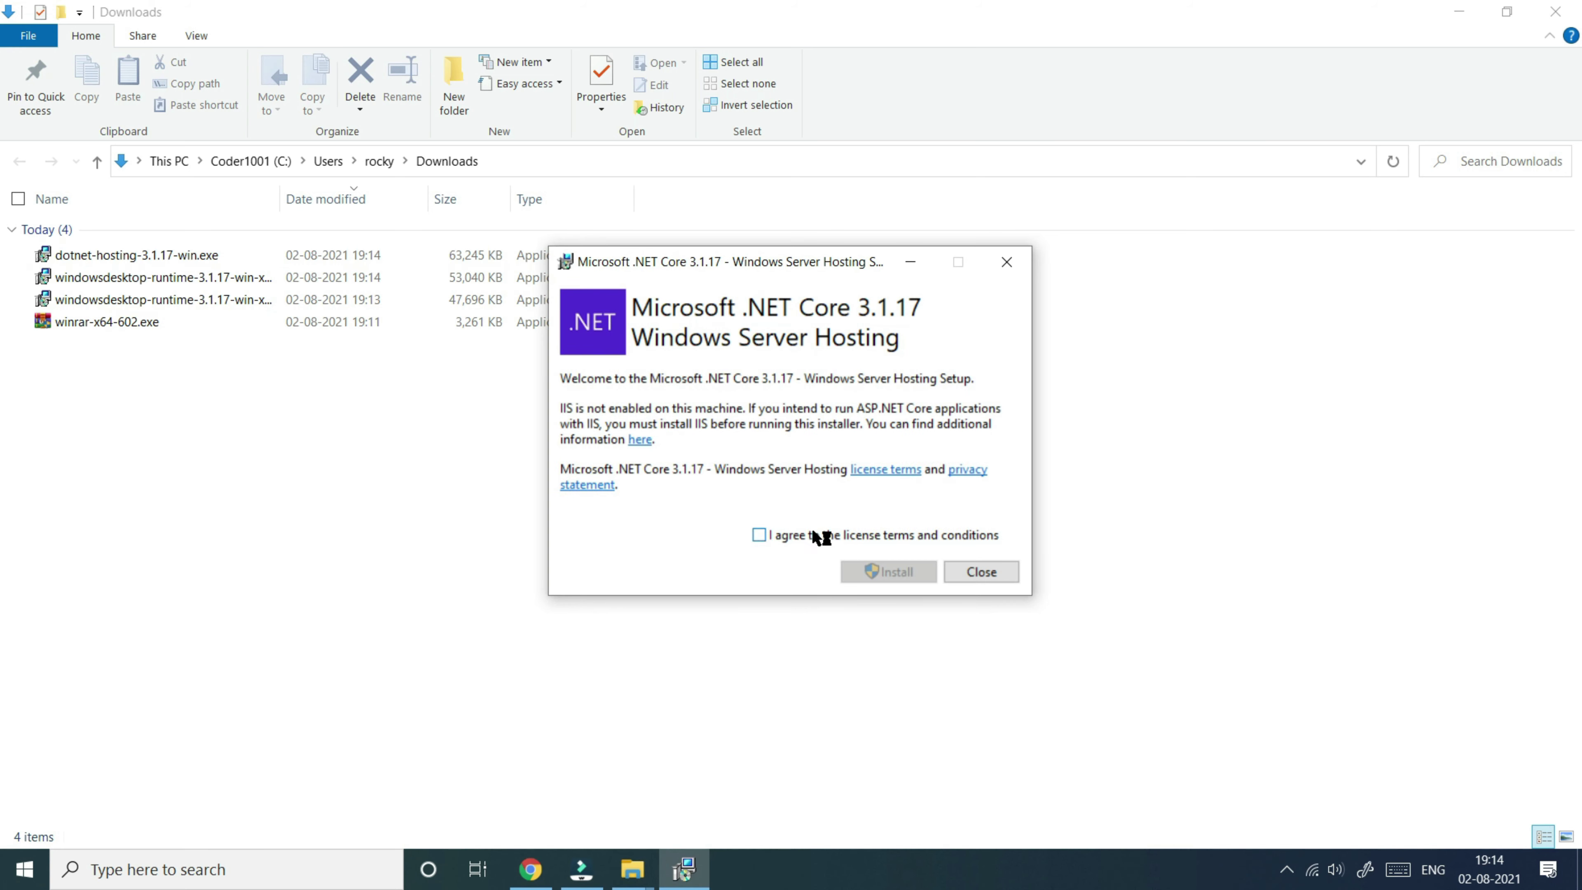
click(800, 534)
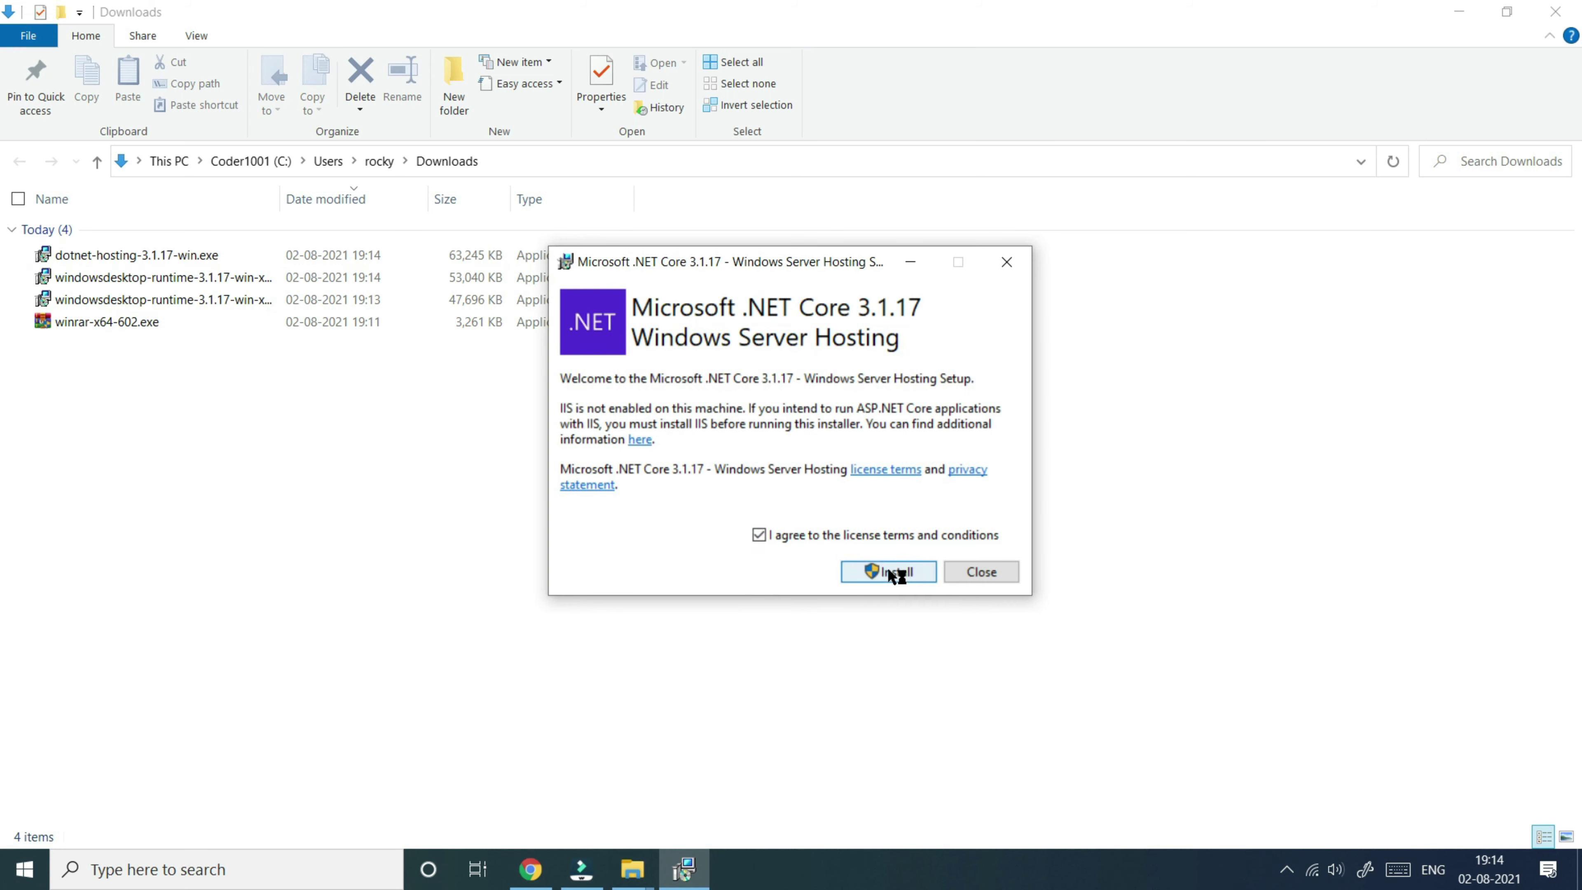
click(895, 572)
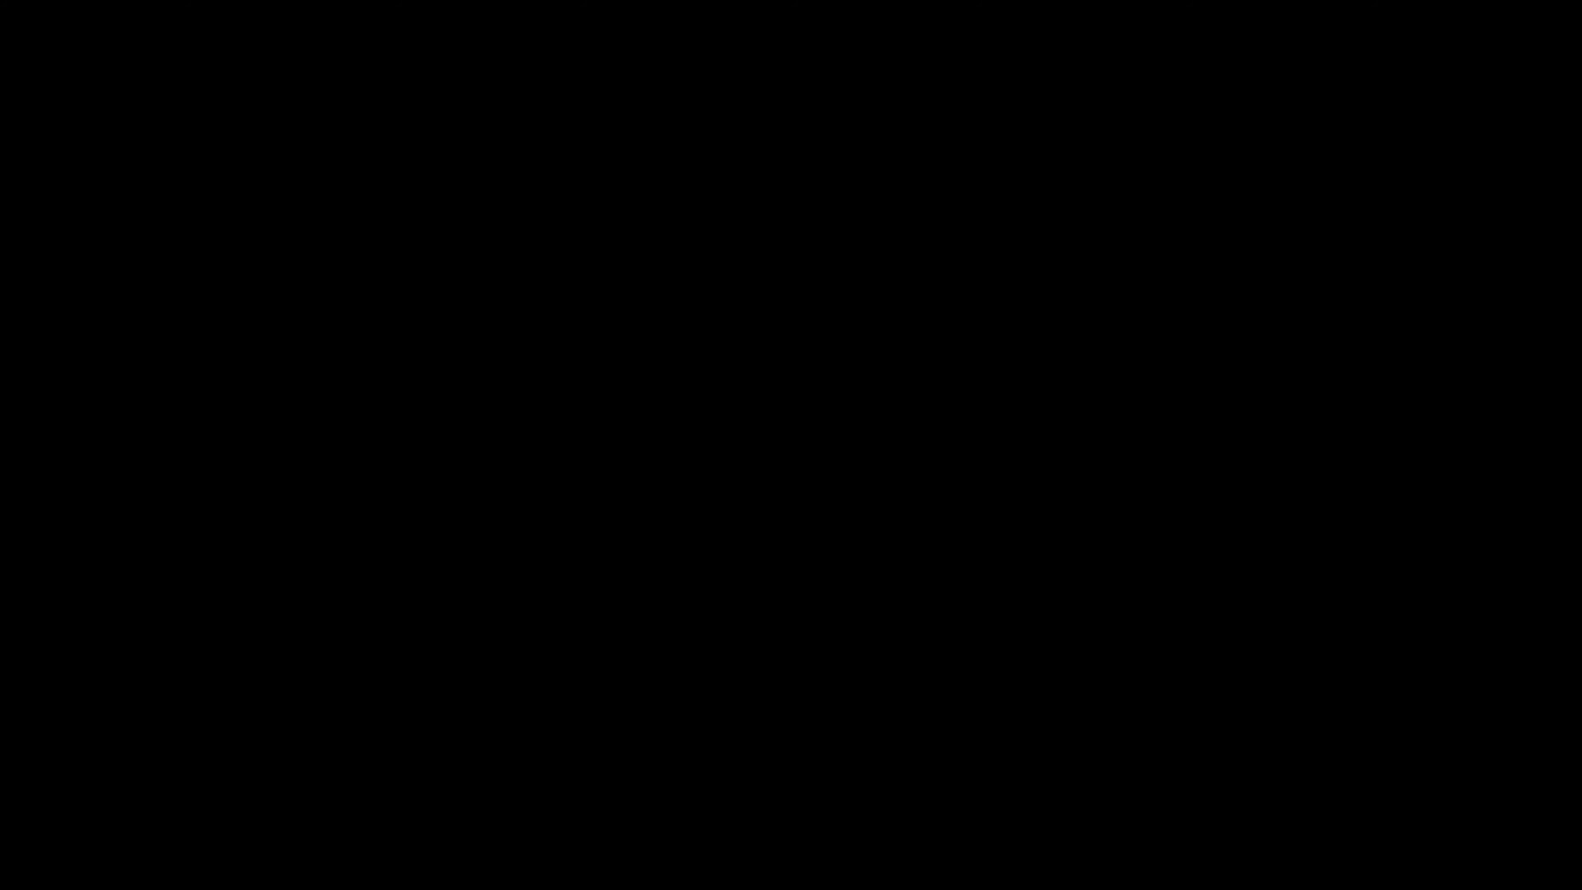
click(657, 560)
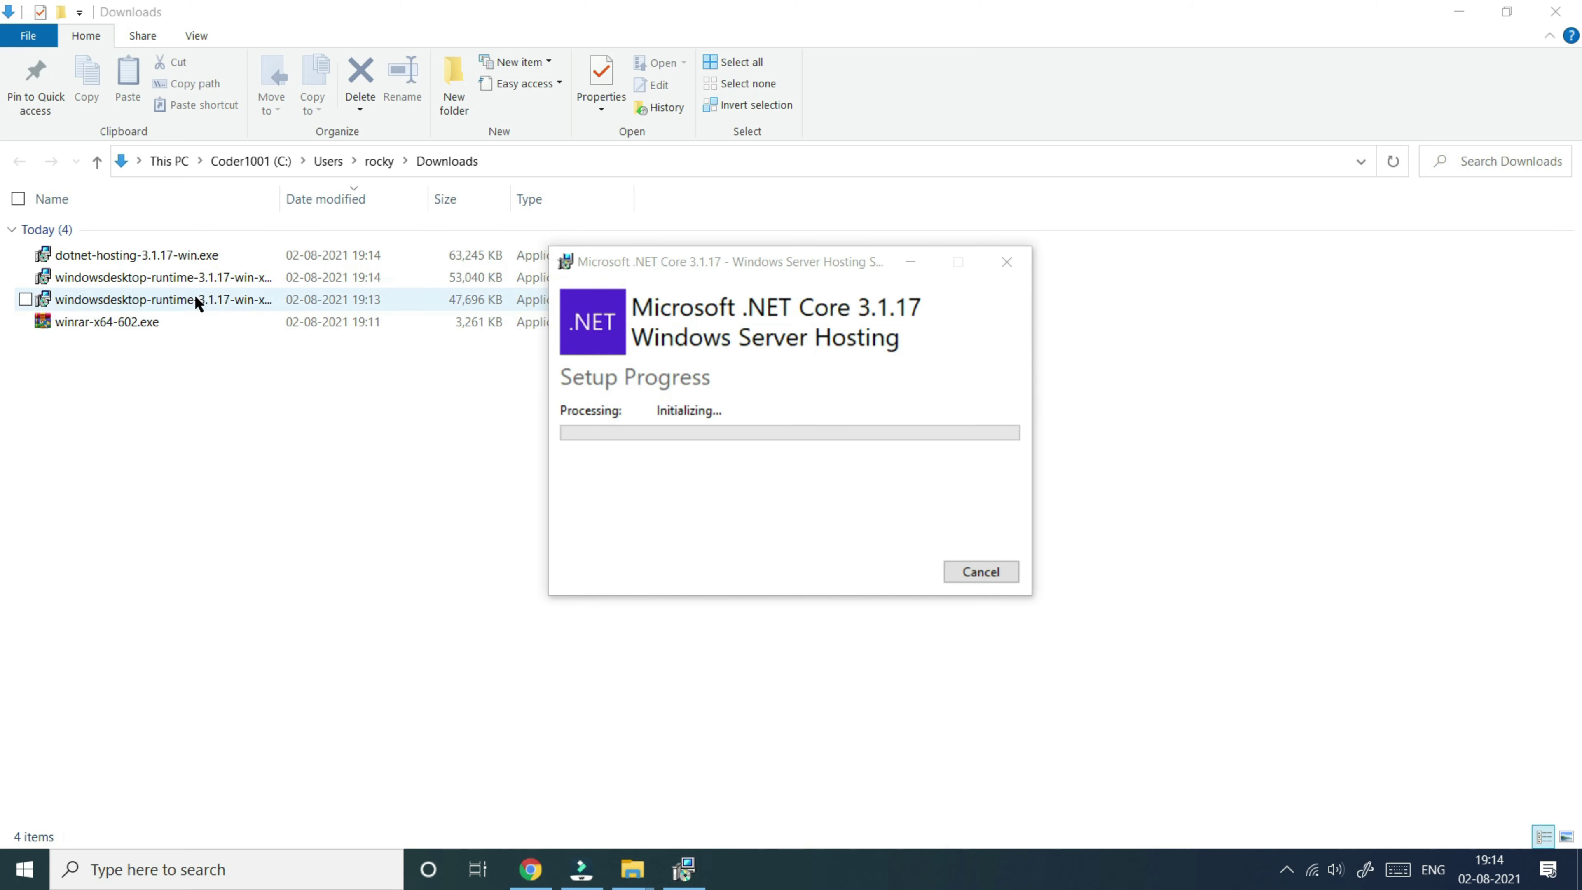
click(197, 277)
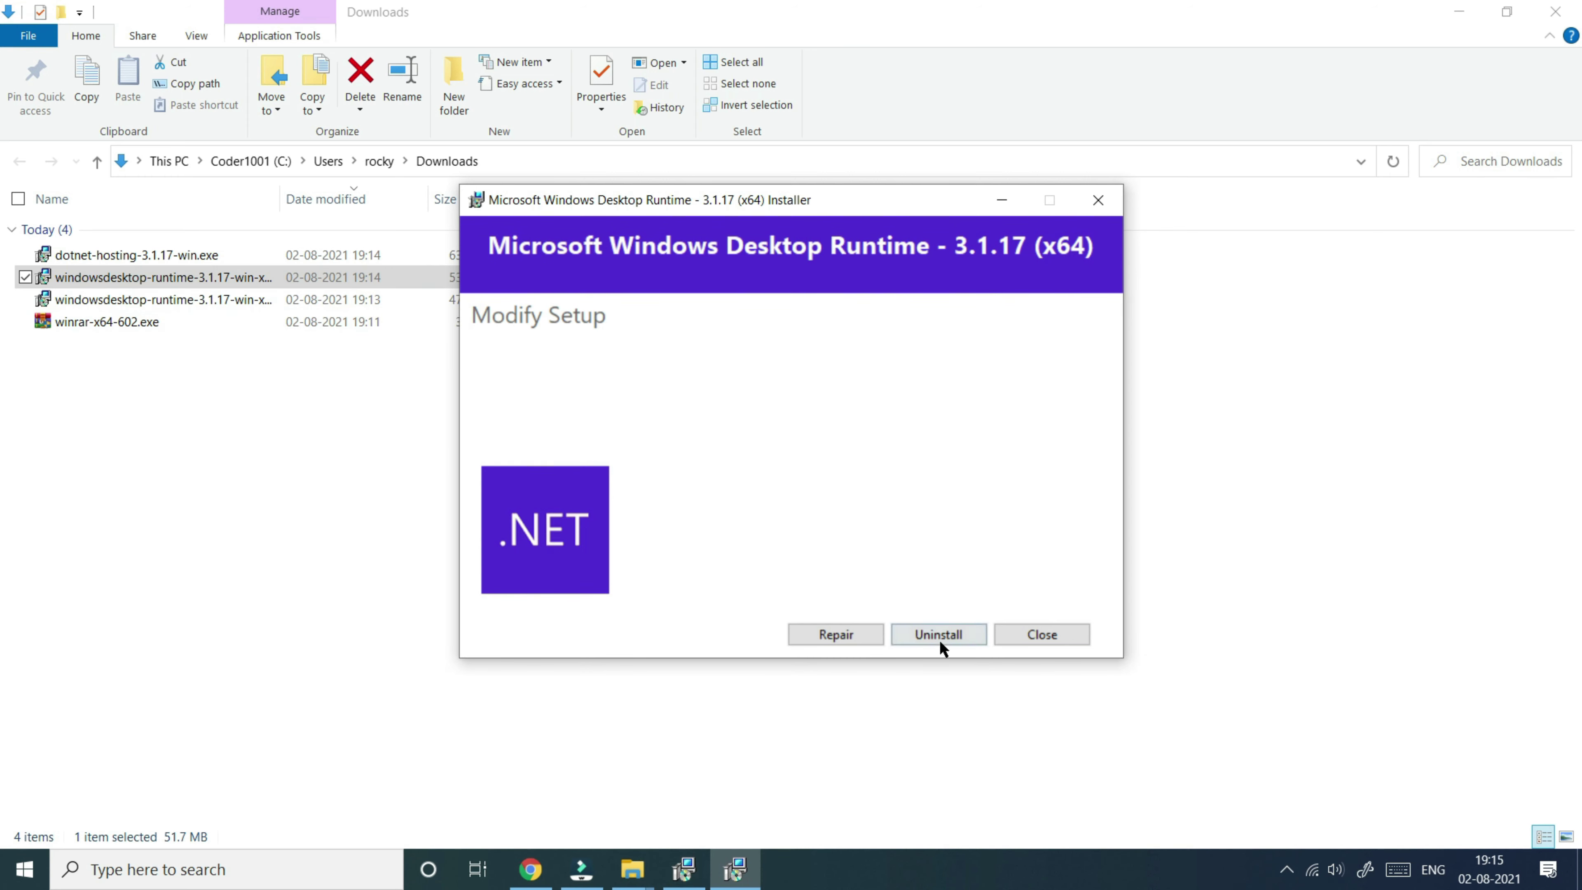
Step: Close the x64 and x86 Desktop Runtime 3.1.17 setups unchanged, confirming each cancel
click(1029, 635)
click(835, 508)
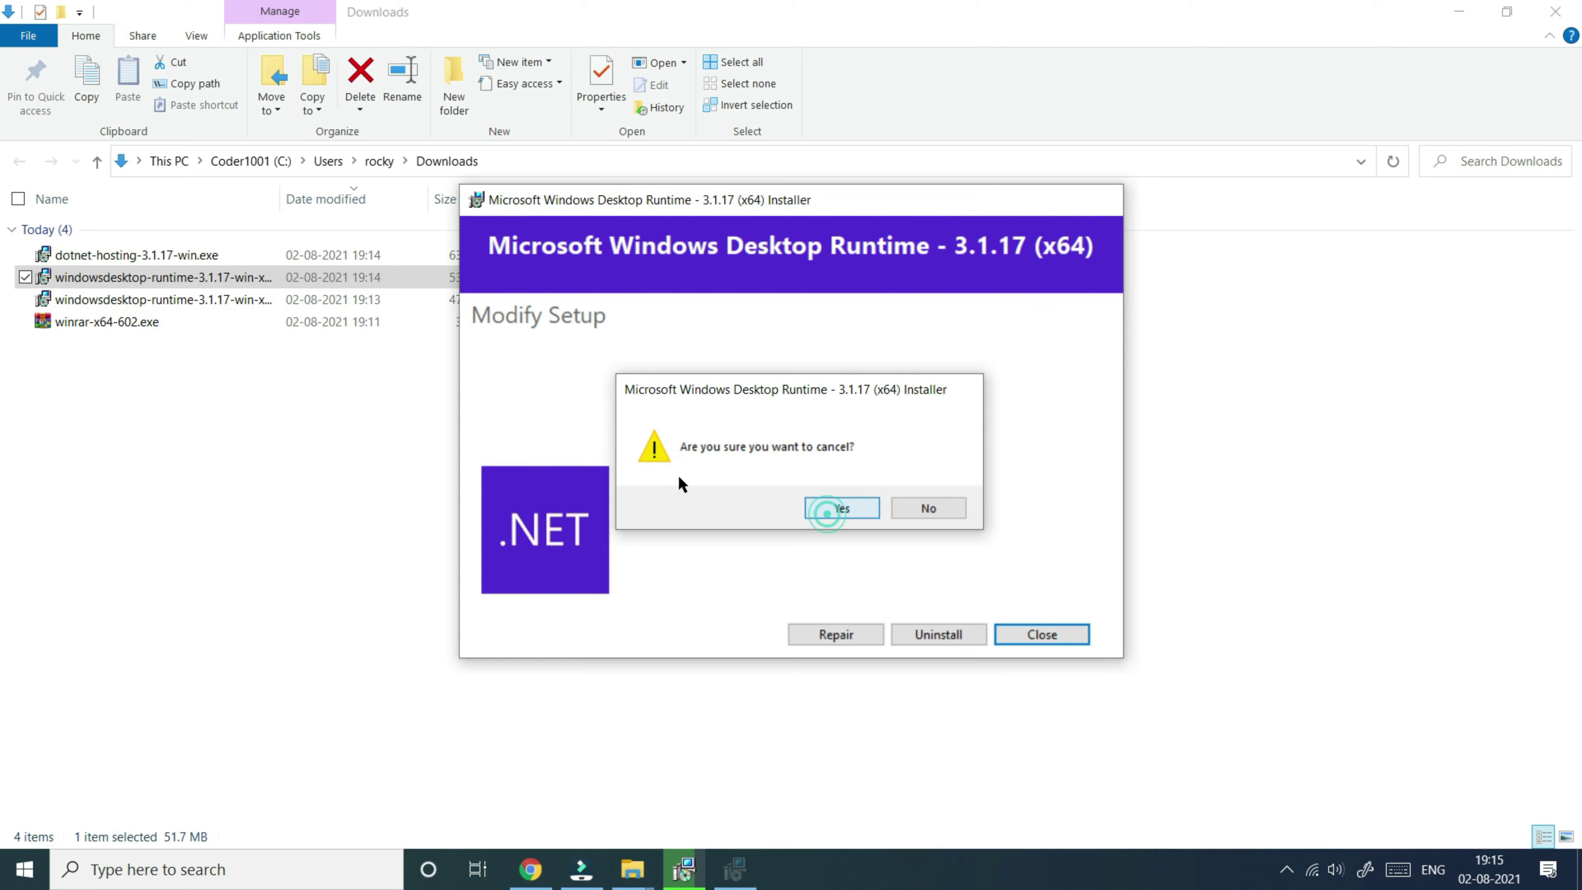
click(287, 301)
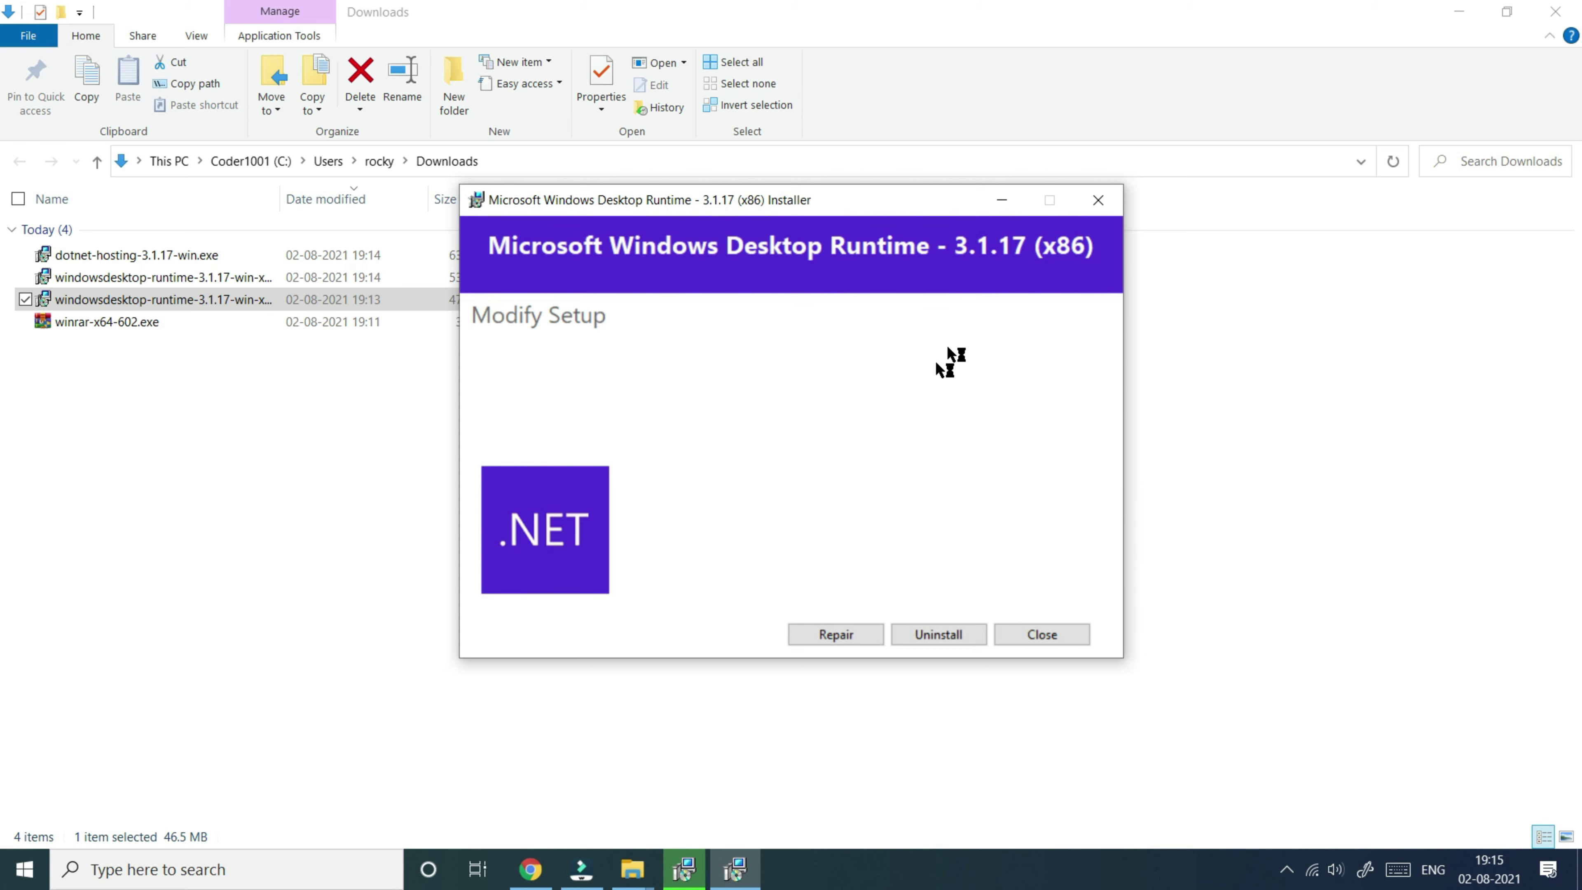
click(1052, 633)
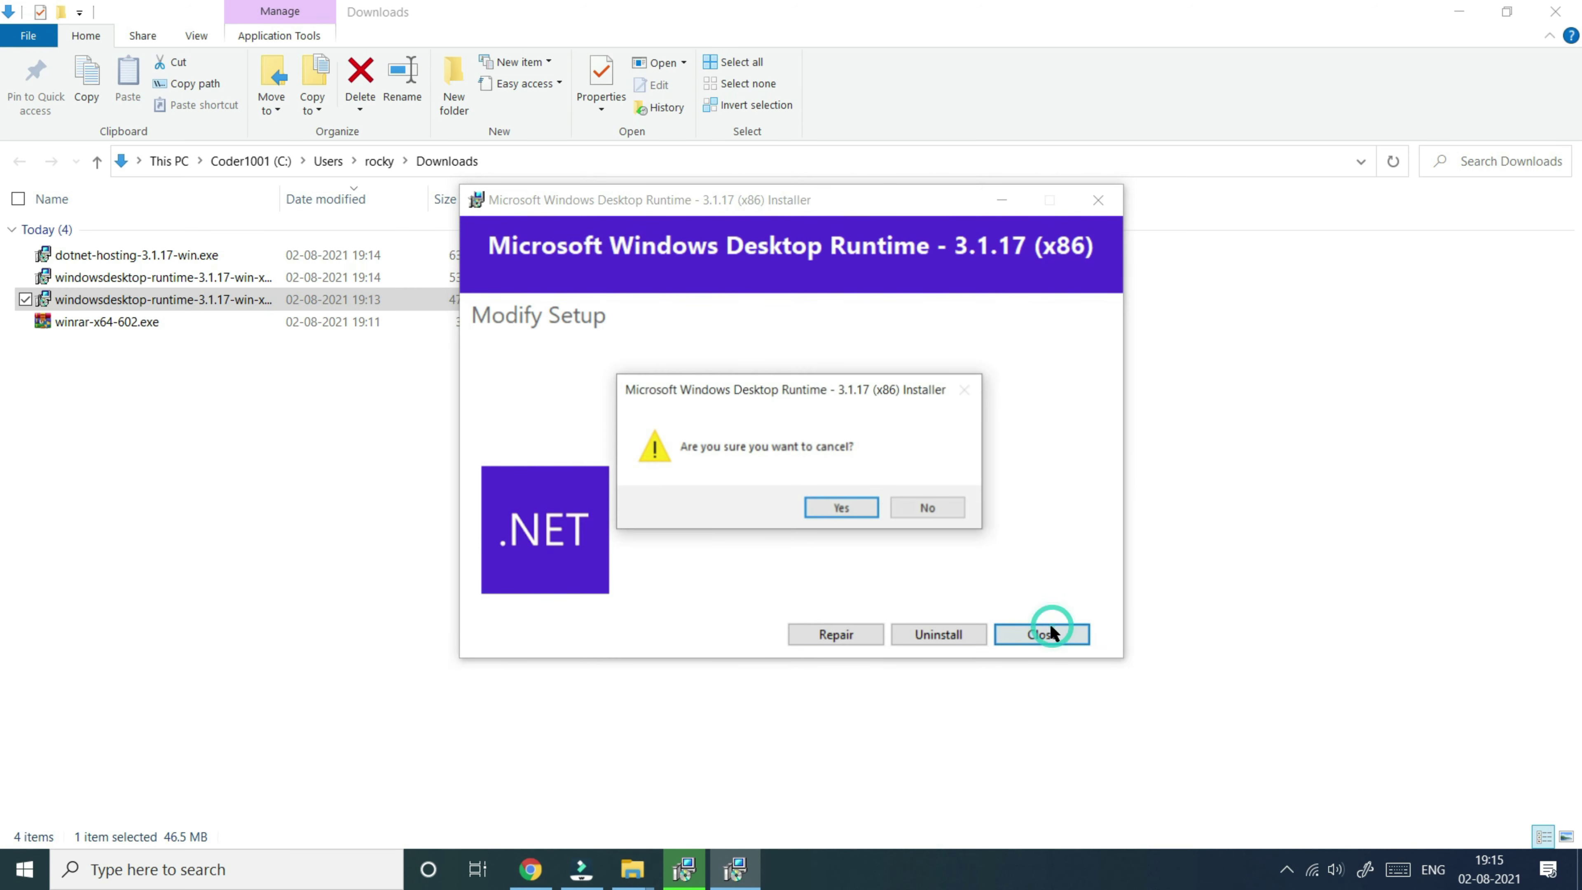
click(871, 516)
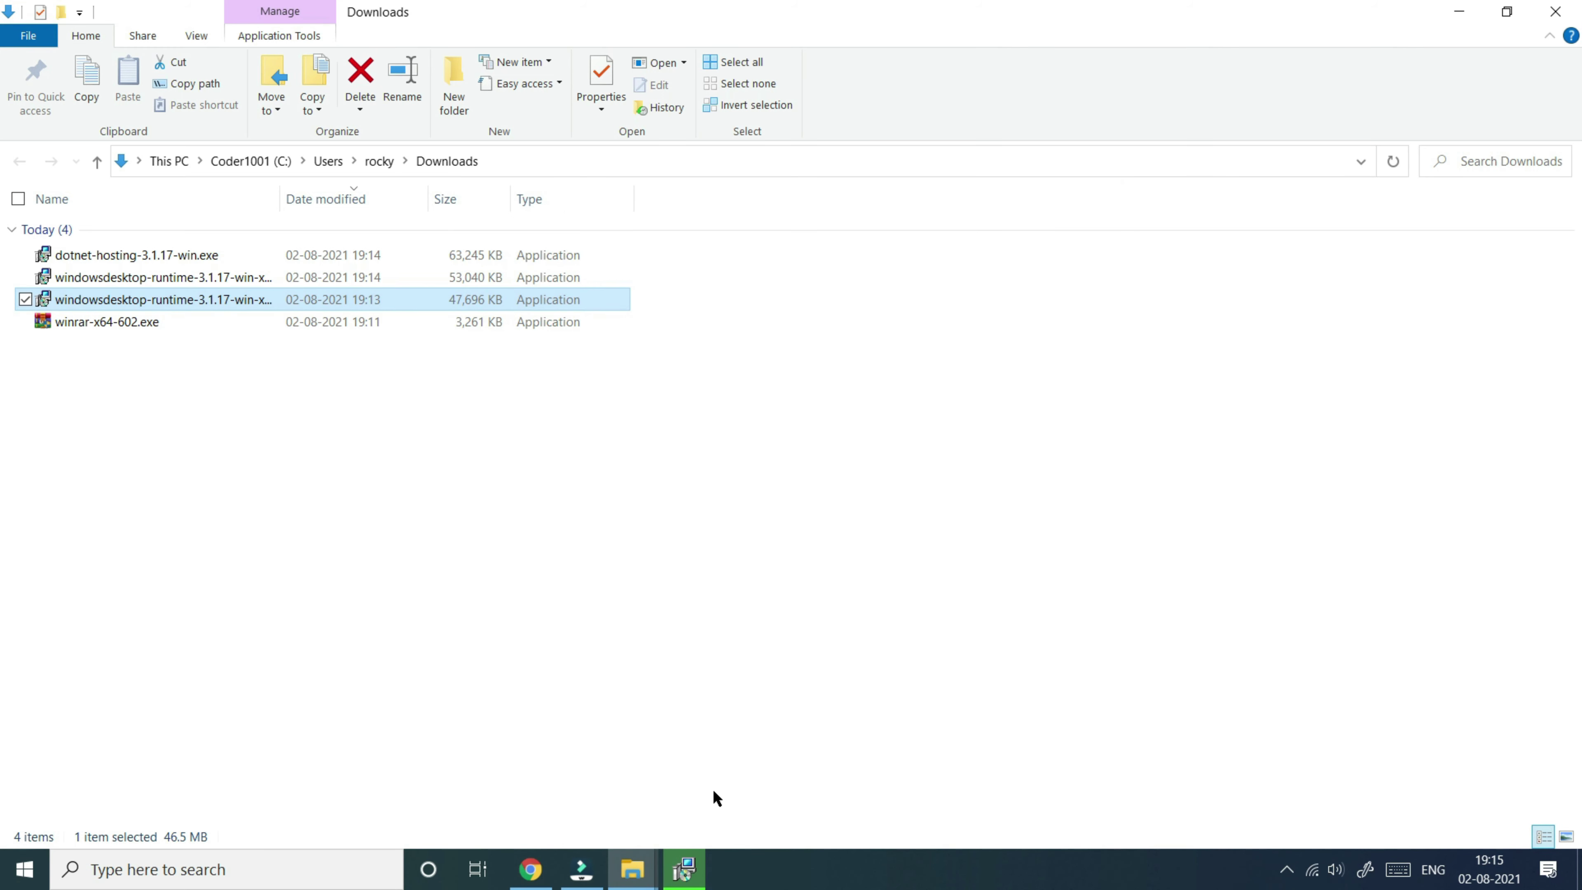